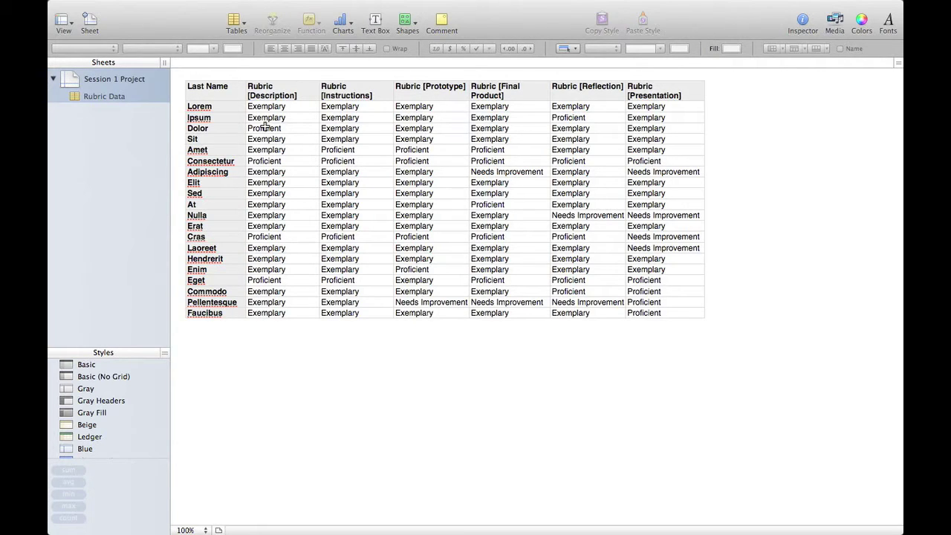
Step: Copy the Last Name column A1:A21 into a new Table 3 and add an empty column B
drag(222, 91, 215, 316)
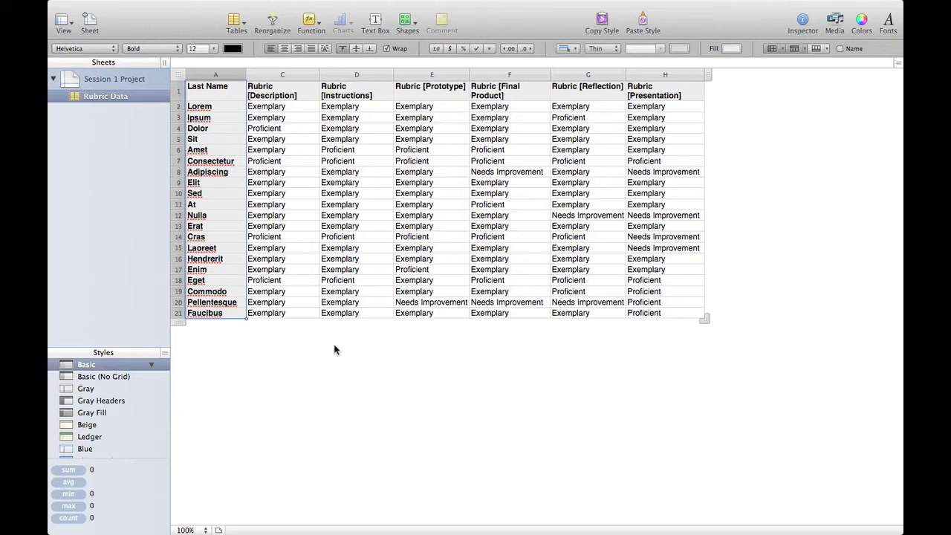
click(321, 368)
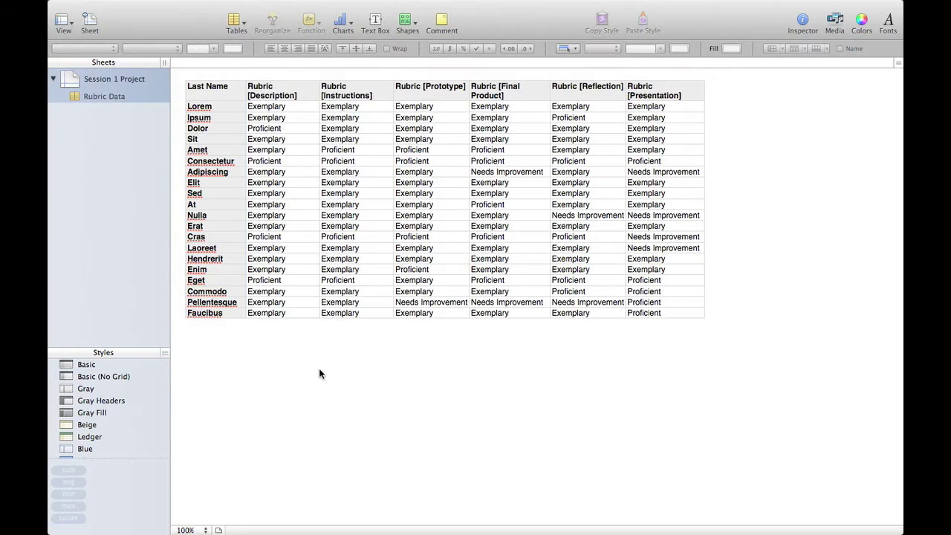
key(super+v)
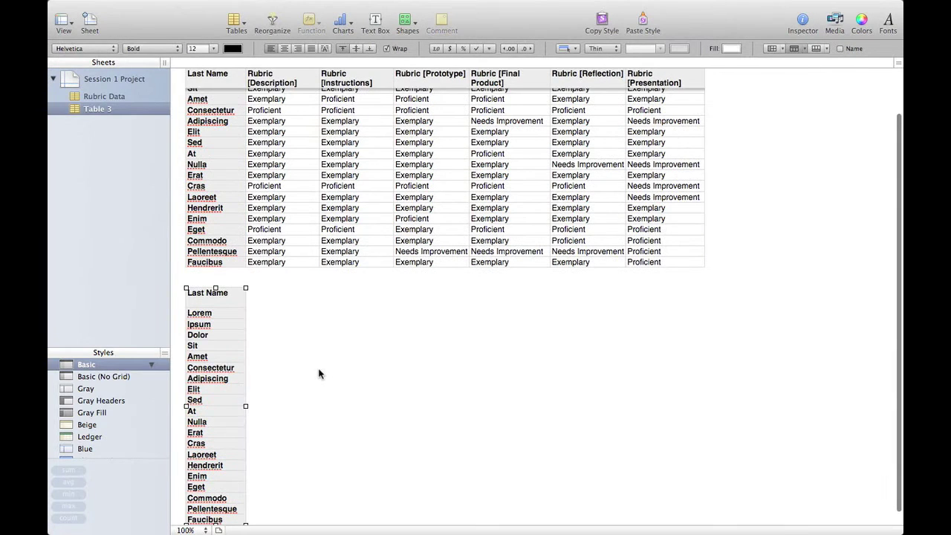
click(216, 299)
scroll(319, 361, down, 1)
scroll(319, 364, up, 1)
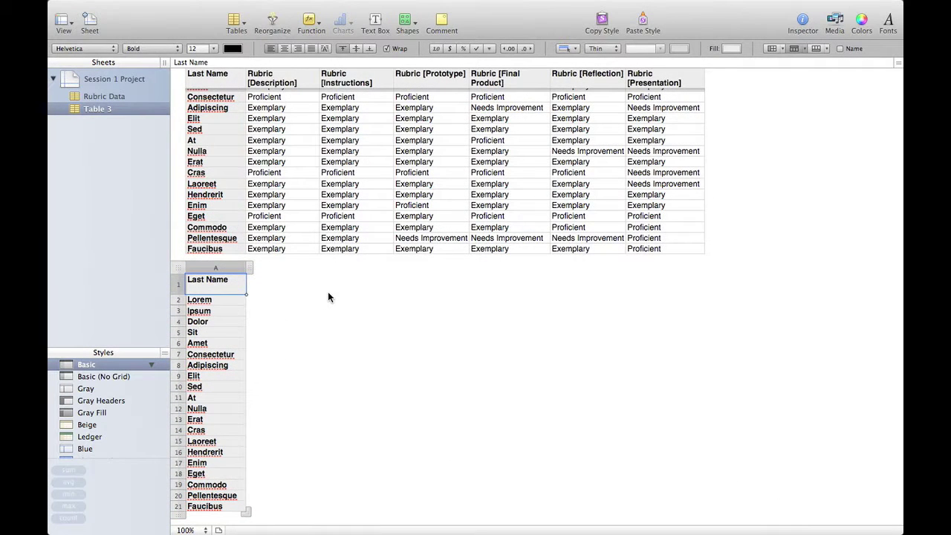
key(Tab)
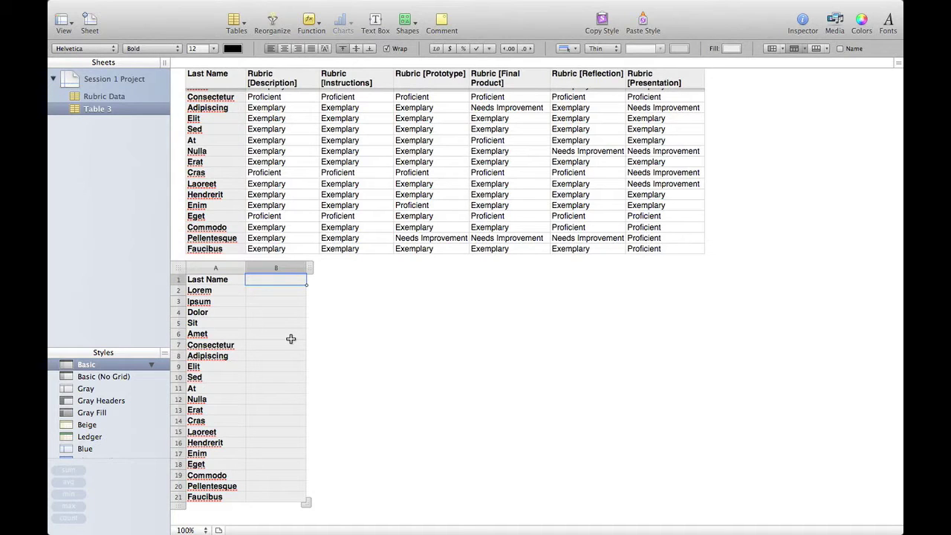
Step: Remove bold from the 20 last names in rows 2–21 of Table 3
click(178, 290)
shift+click(178, 496)
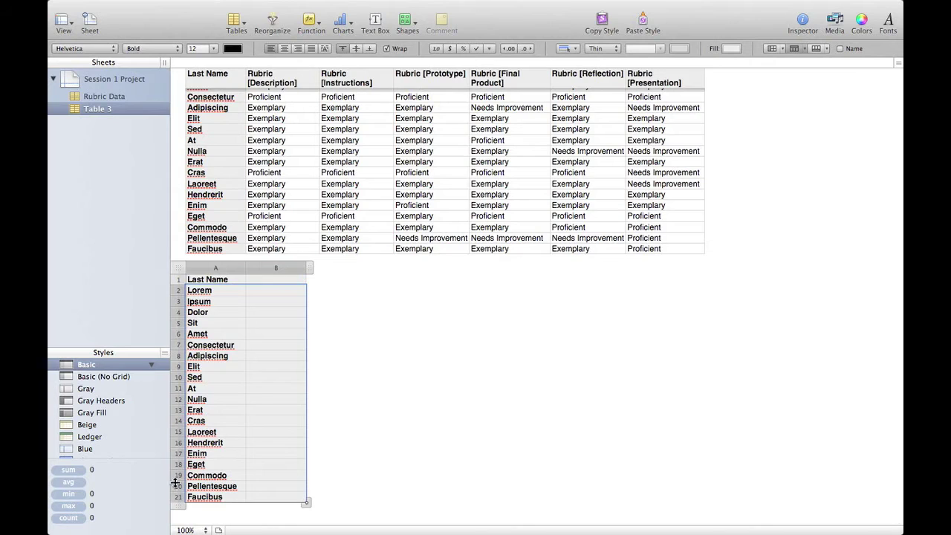
right_click(180, 377)
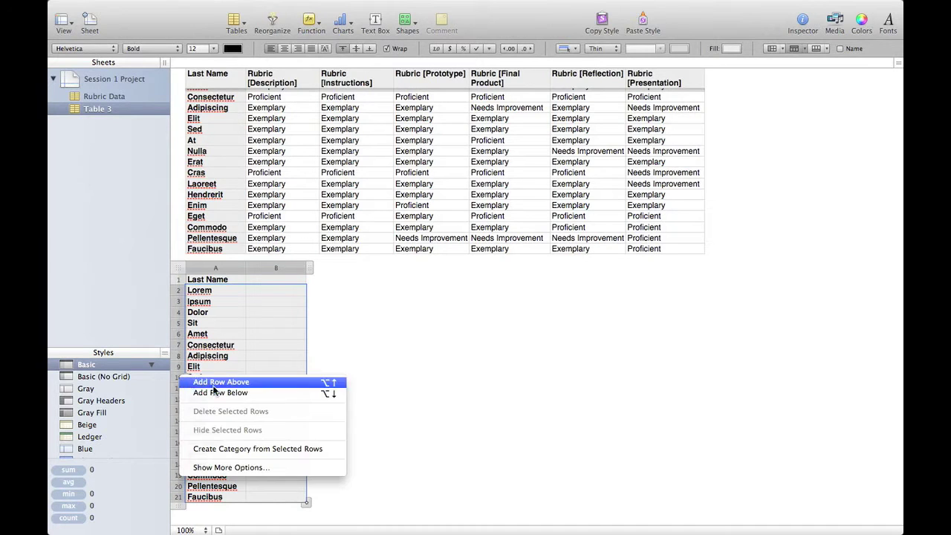
click(211, 343)
click(289, 249)
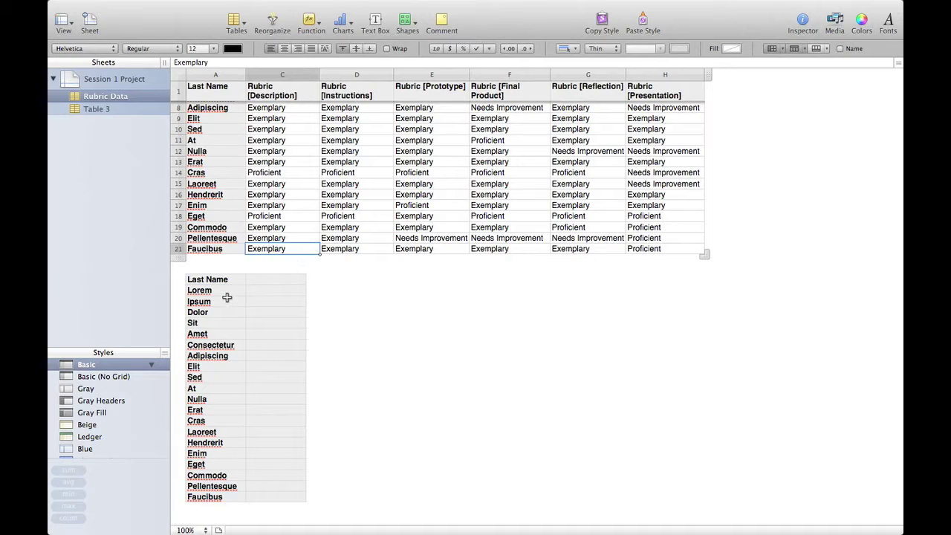
click(250, 292)
key(super+b)
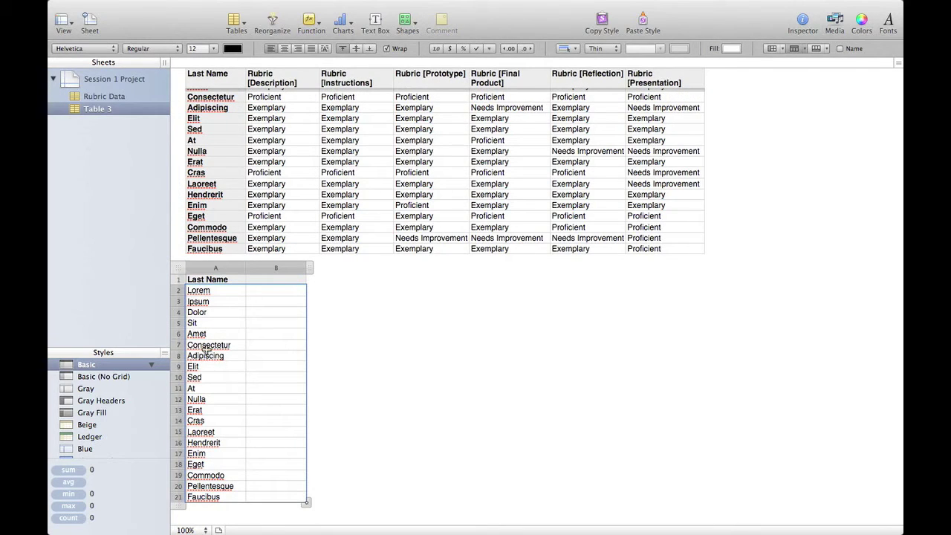
Step: Check Table 3's header row setting and select the empty B1 heading cell
click(176, 280)
click(177, 281)
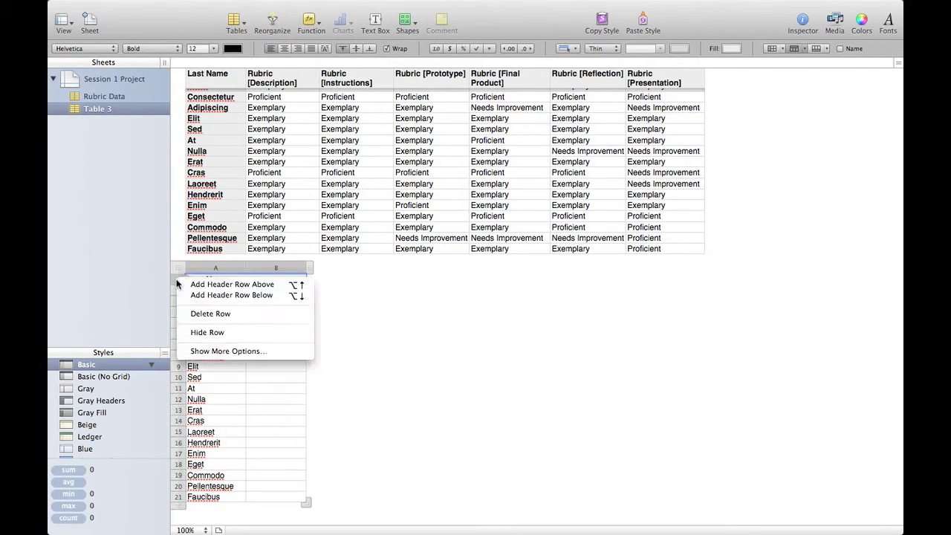
click(214, 381)
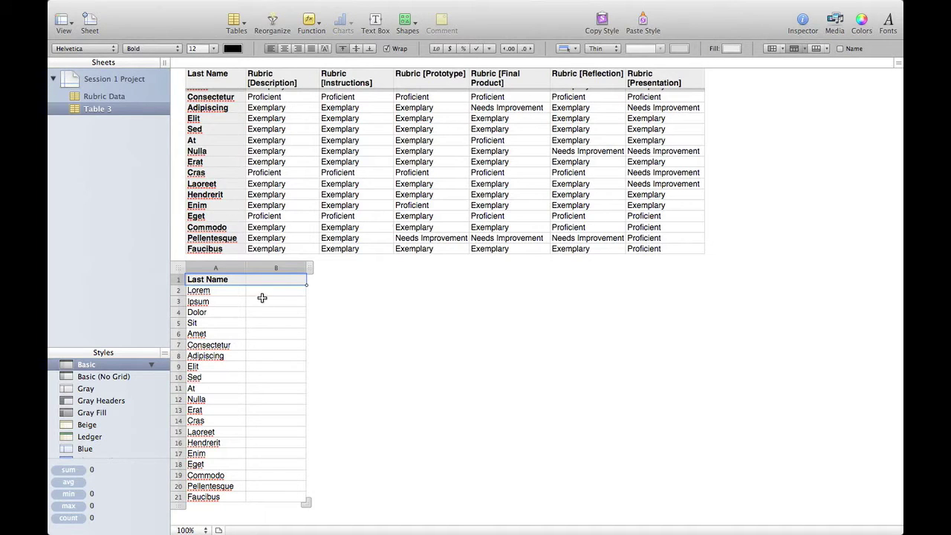
click(805, 50)
click(799, 56)
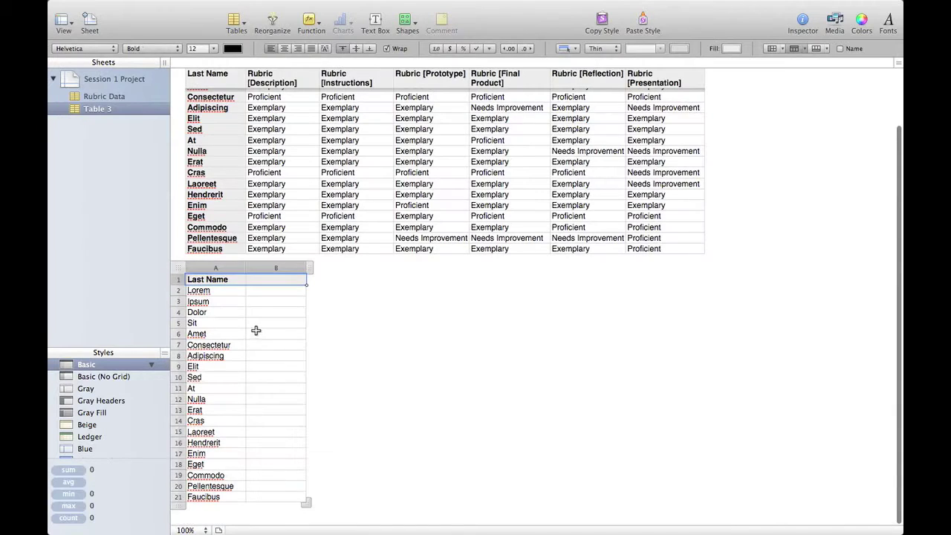
click(268, 279)
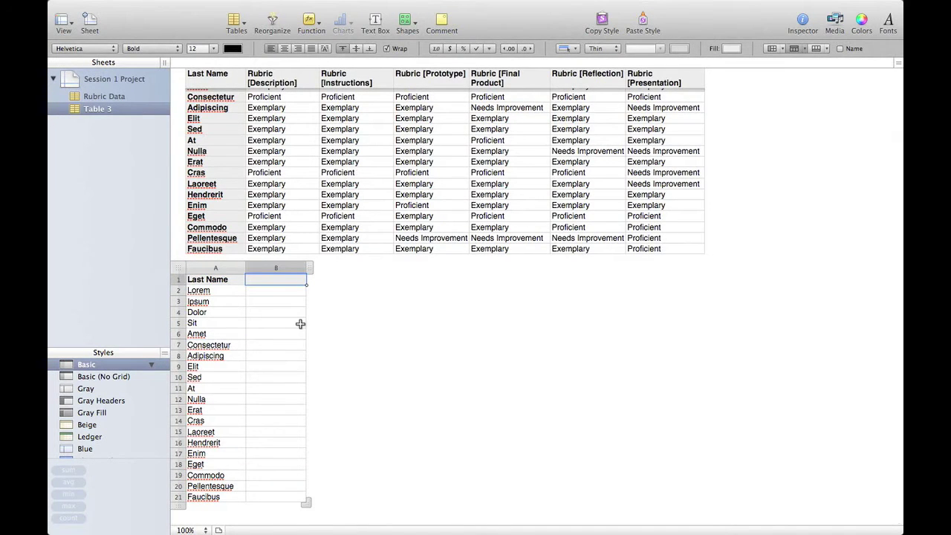
Step: Head column B 'First Name' and rename Table 3 to 'First Name Reference'
text(First Name)
key(Return)
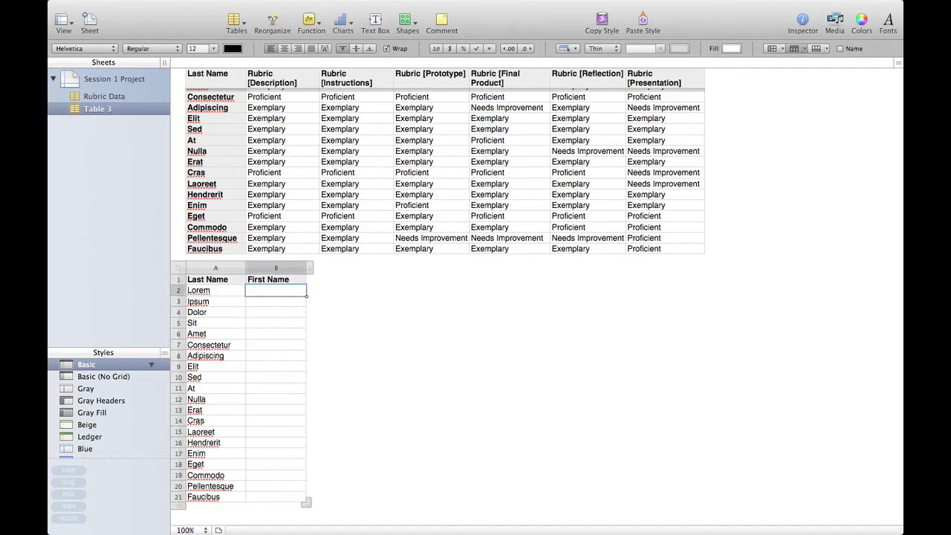
double_click(99, 110)
text(First Name)
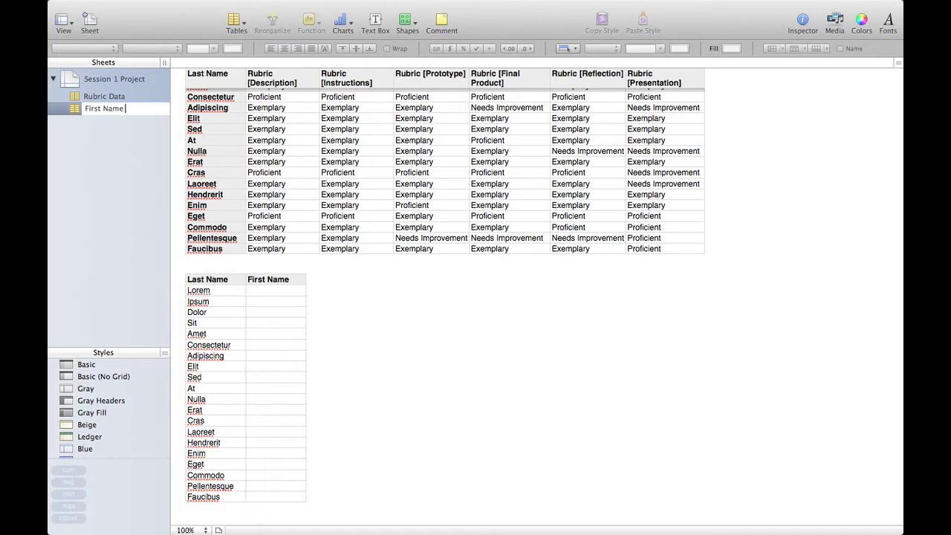
text( Reference)
key(Return)
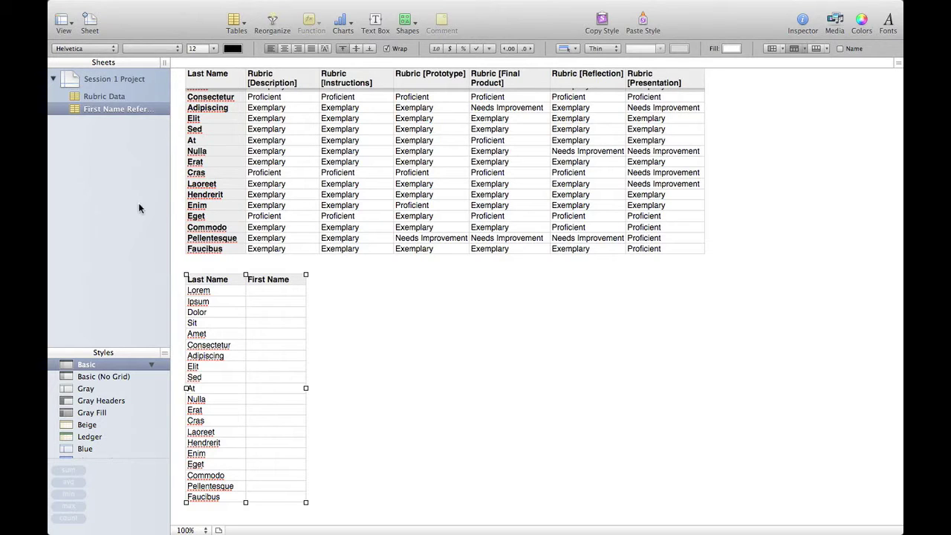
click(277, 290)
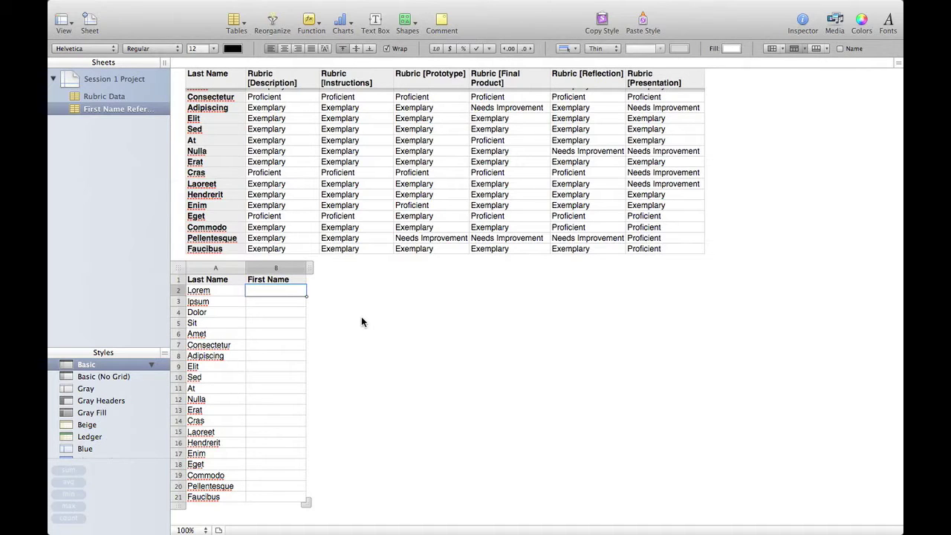
Step: Enter first names for the first ten students in column B of First Name Reference
text(Alex)
key(Return)
text(Brittany)
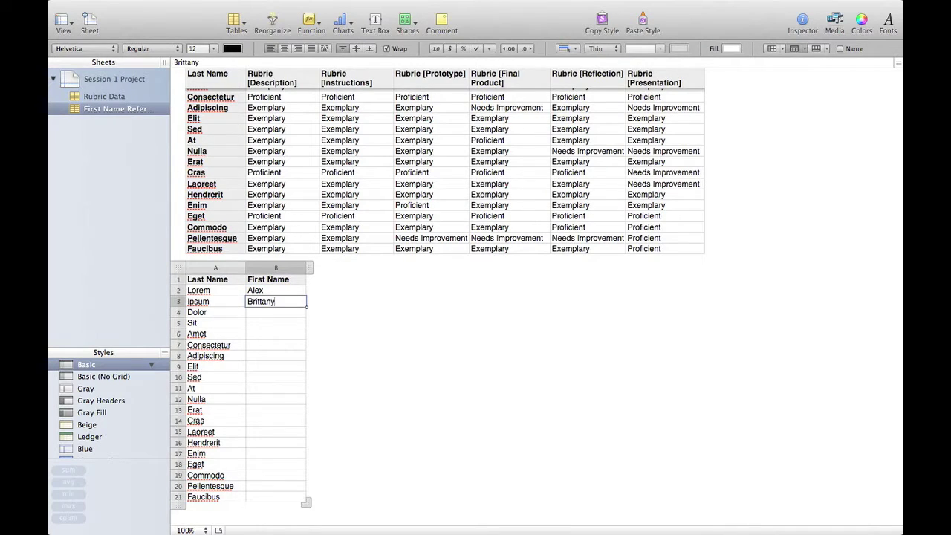
key(Return)
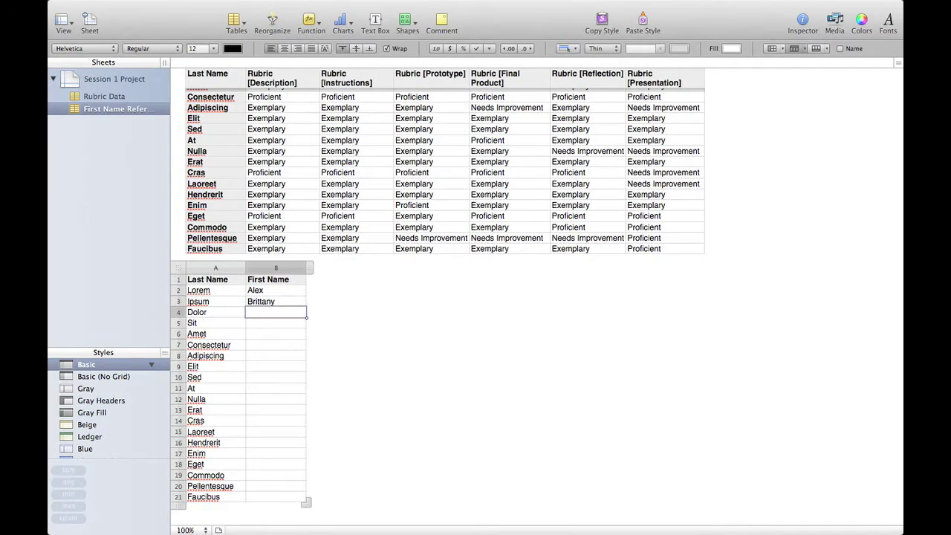
text(Cecilia)
key(Return)
text(Douglas)
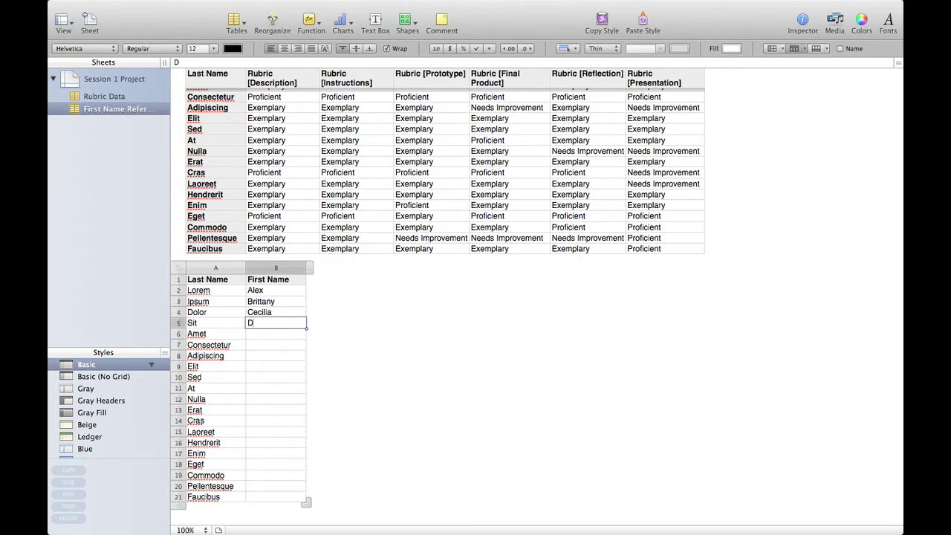
key(Return)
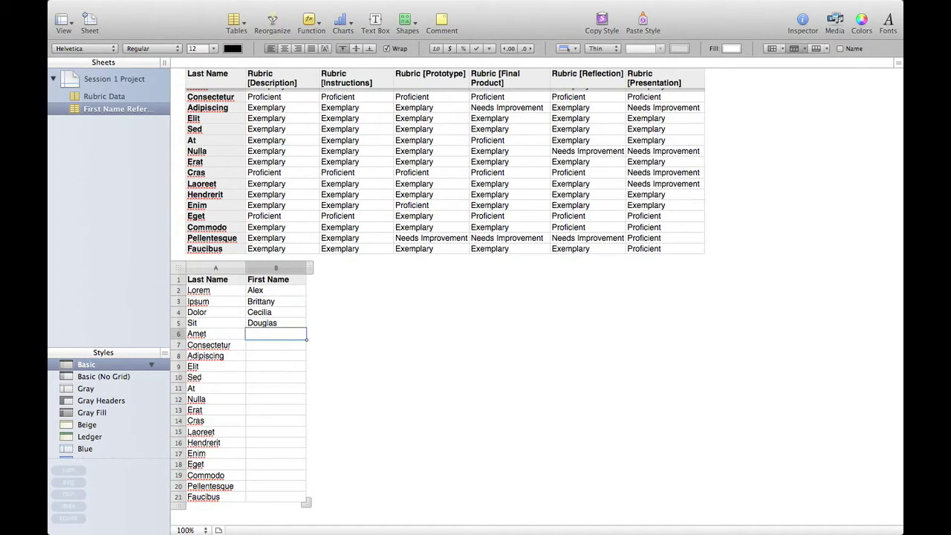
text(Everett)
key(Return)
text(Francine)
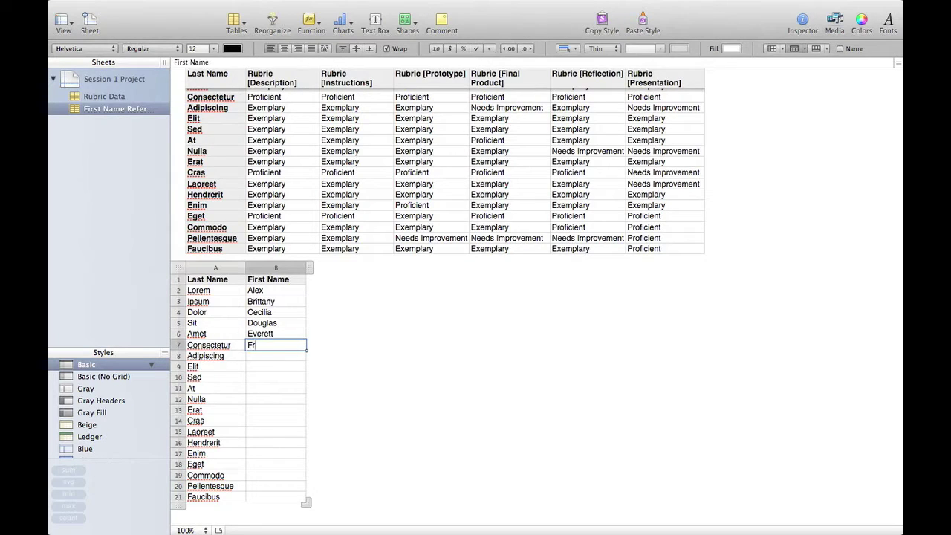
key(Return)
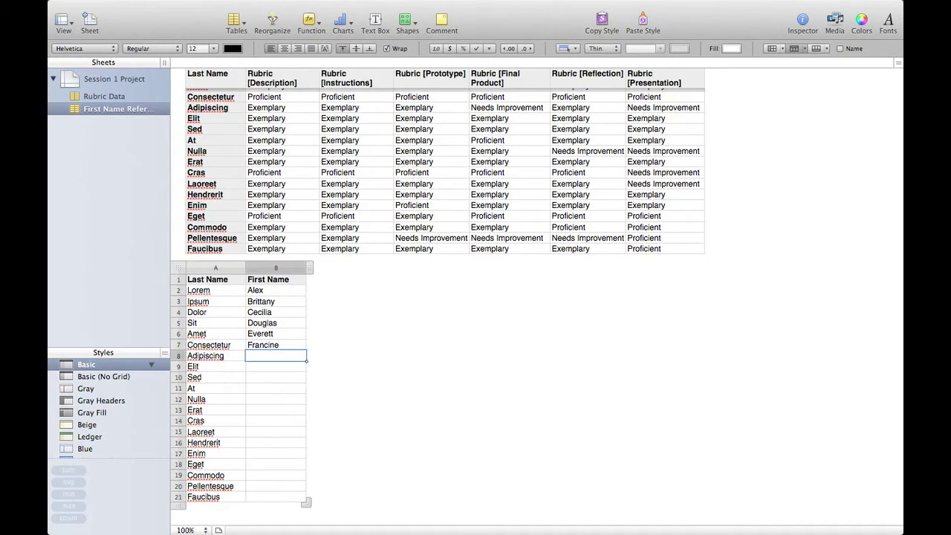
text(Georgia)
key(Return)
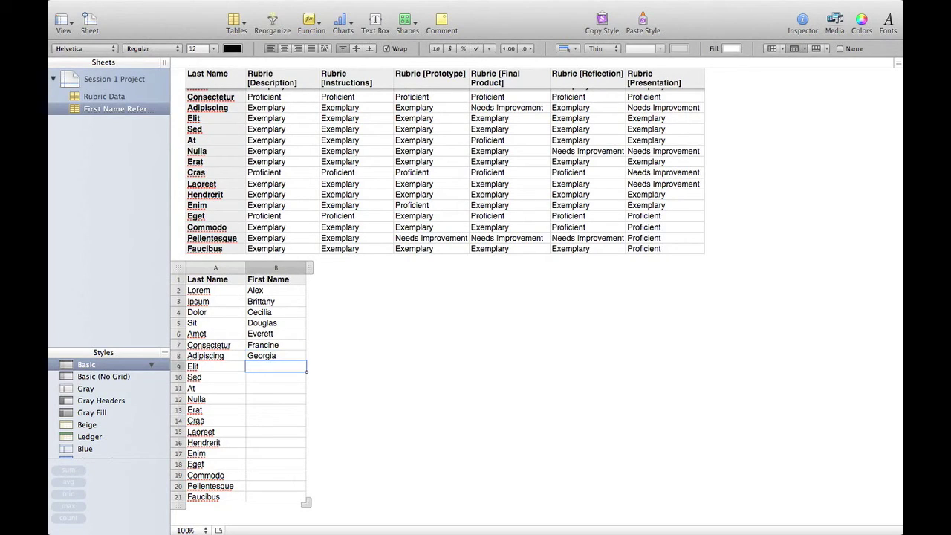
text(Hobber)
key(Return)
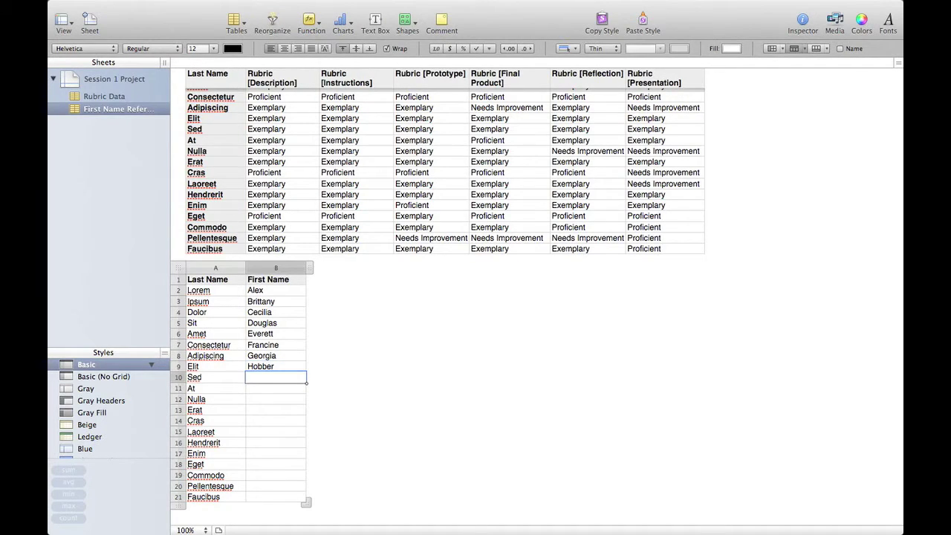
text(Ingram)
key(Return)
text(Jessie)
key(Return)
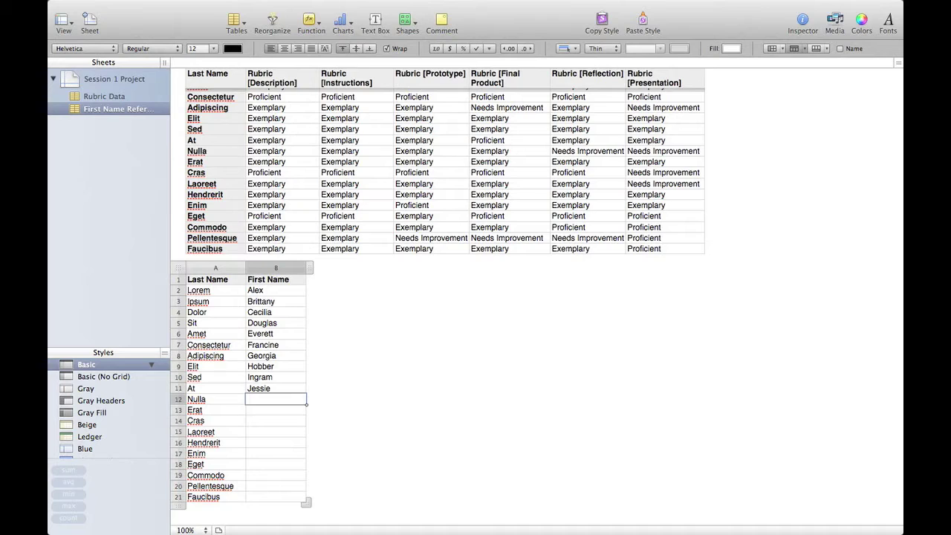
Step: Enter first names for the remaining ten students, finishing with the Faucibus row
text(Kassie)
key(Return)
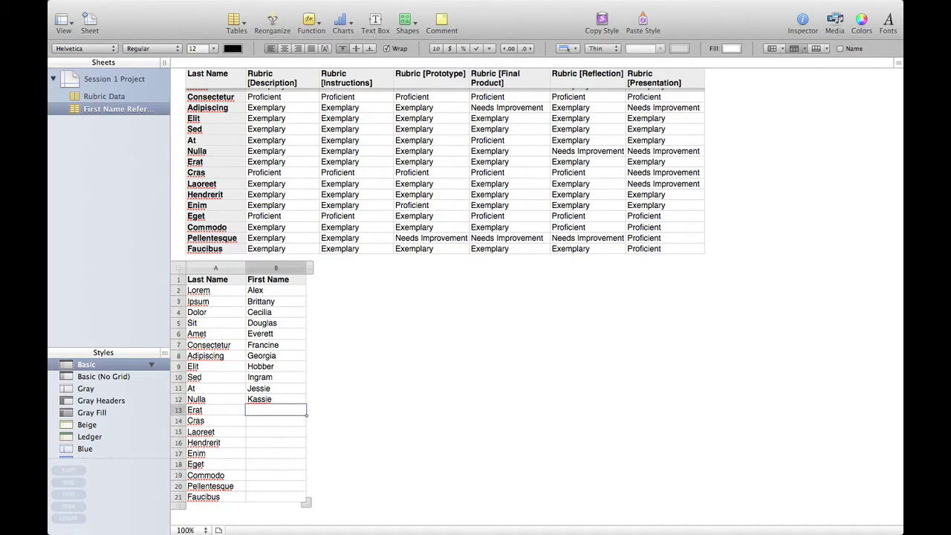
text(Leo)
key(Return)
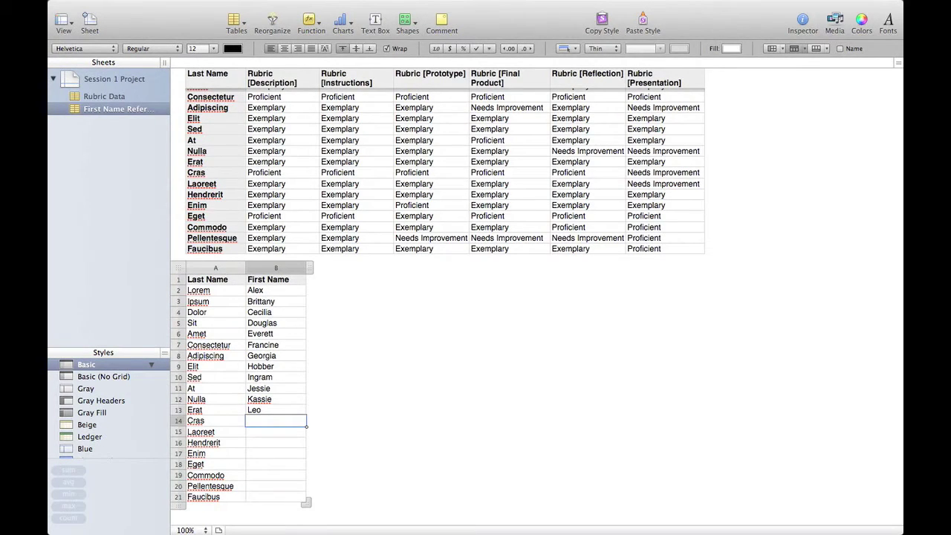
text(Mike)
key(Return)
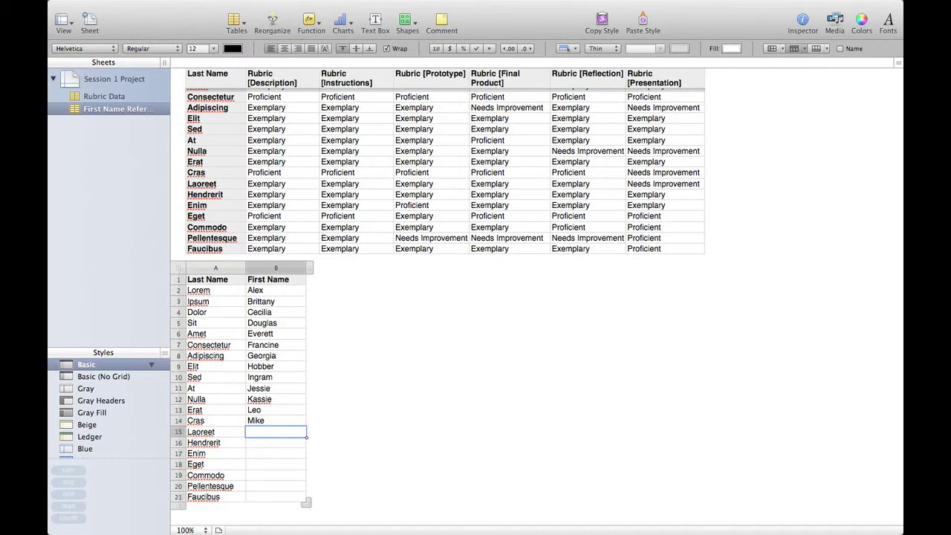
text(Nameesh)
key(Return)
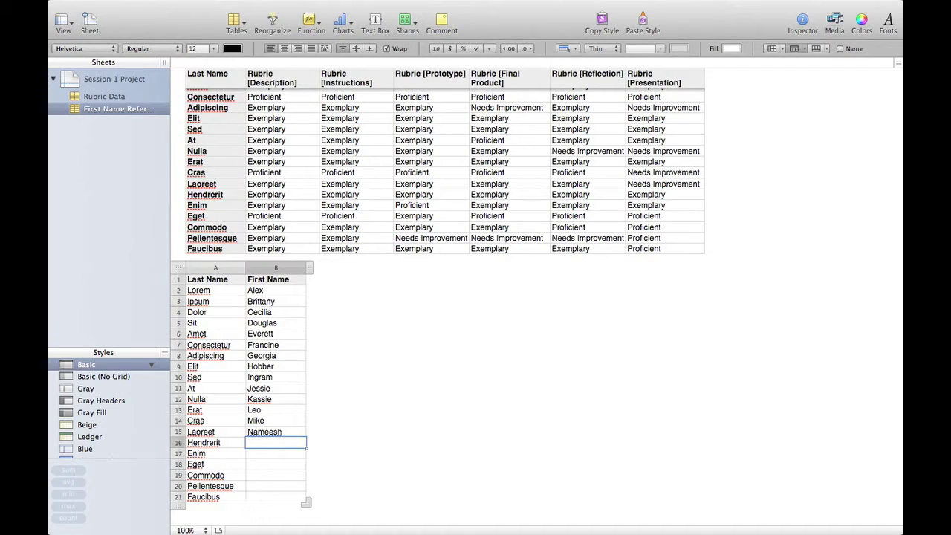
text(Oprah)
key(Return)
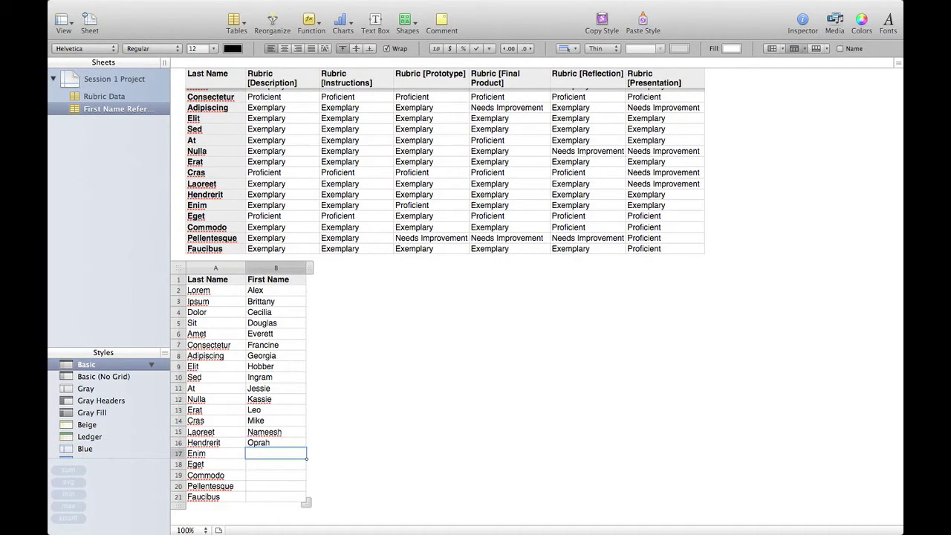
text(Portnoy)
key(Return)
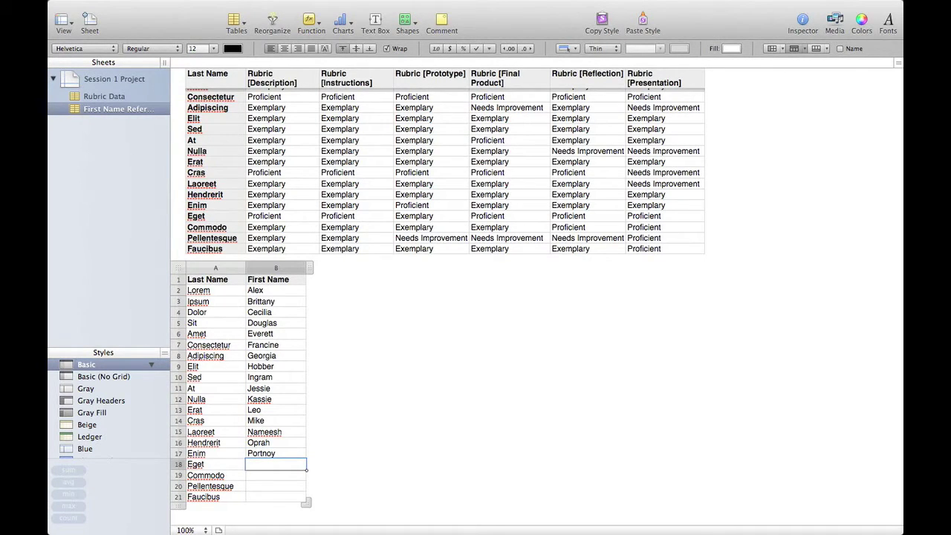
text(Quasar)
key(Return)
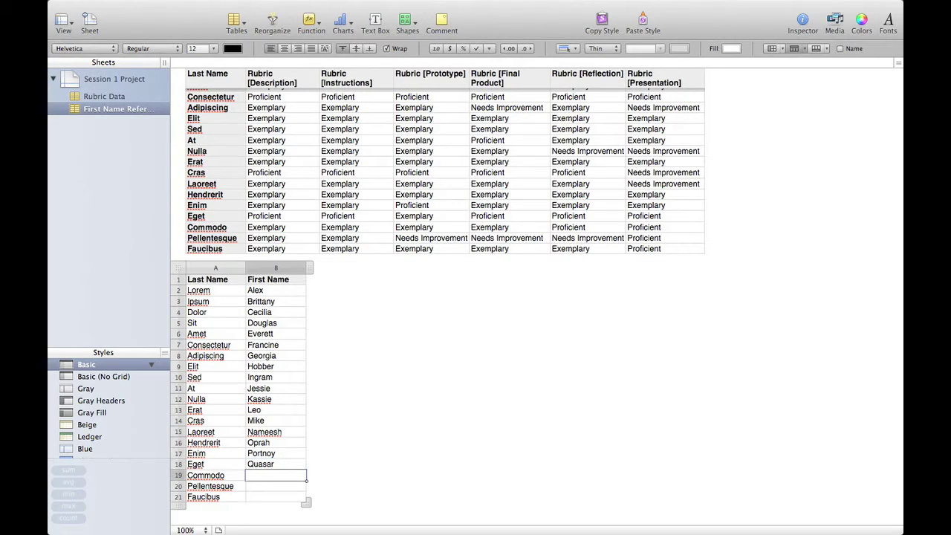
text(Ray)
key(Return)
text(Steven)
key(Return)
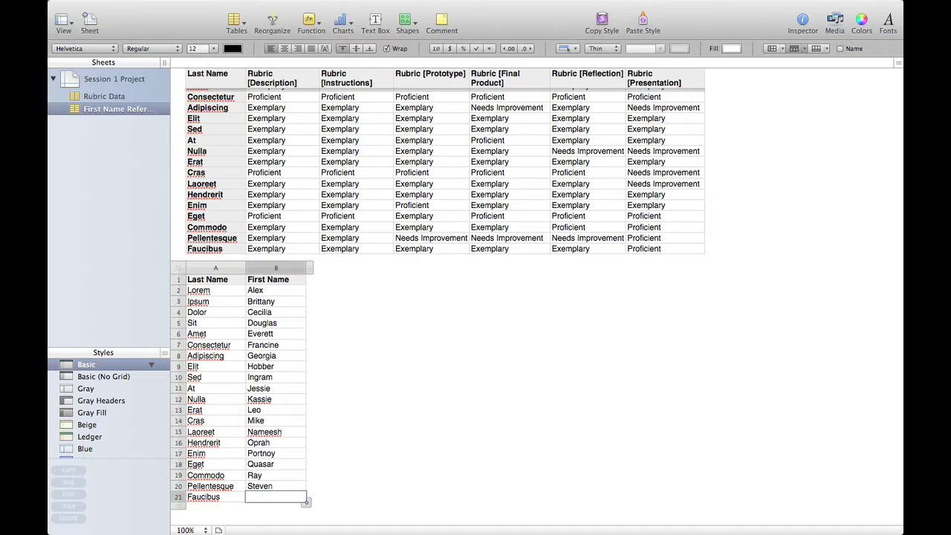
text(Thomas)
click(394, 313)
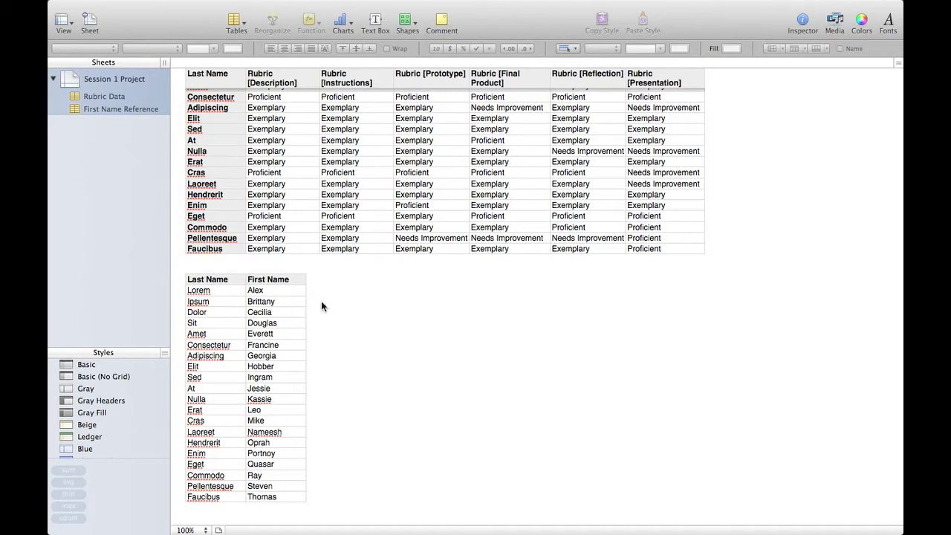
Step: Verify the first names entered for Lorem, Ipsum and Sit in the reference table
click(219, 291)
click(274, 292)
click(226, 304)
click(263, 303)
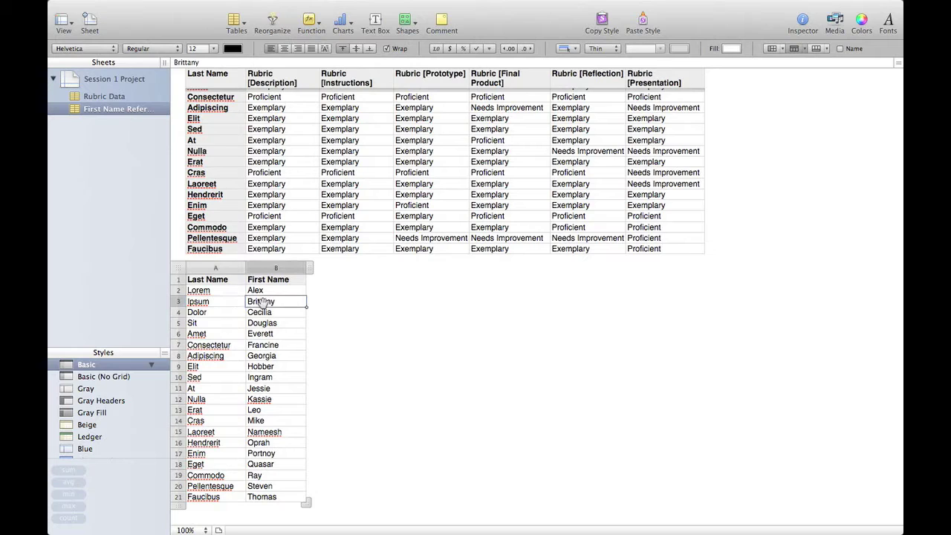
click(267, 323)
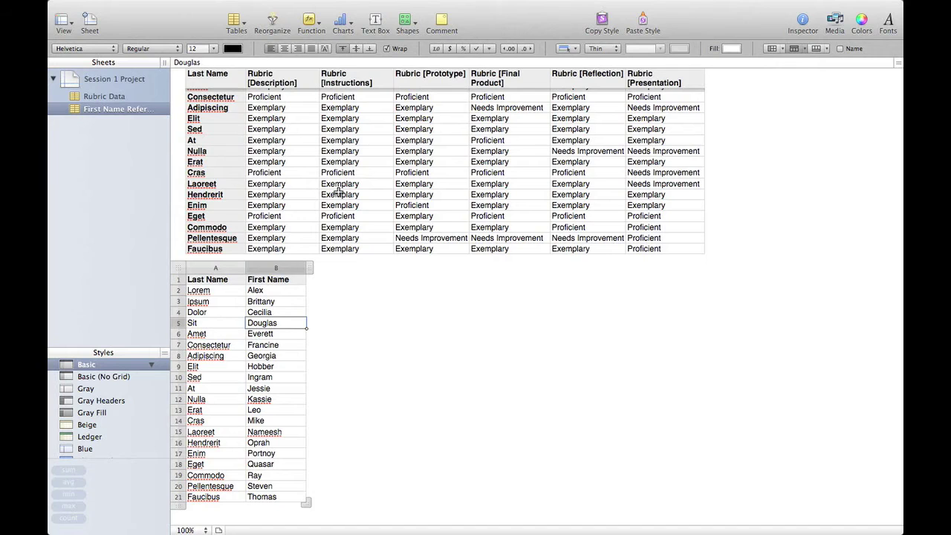
scroll(339, 187, up, 3)
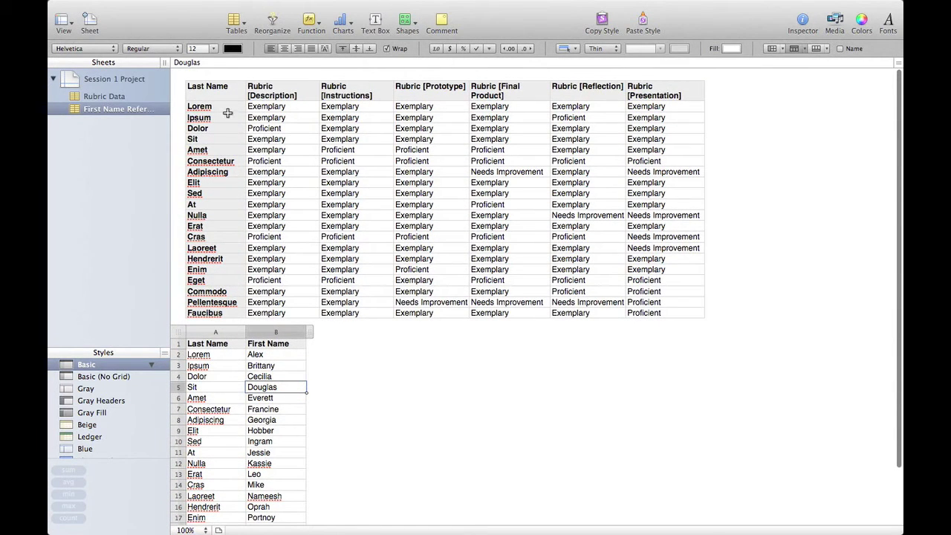
scroll(208, 235, down, 1)
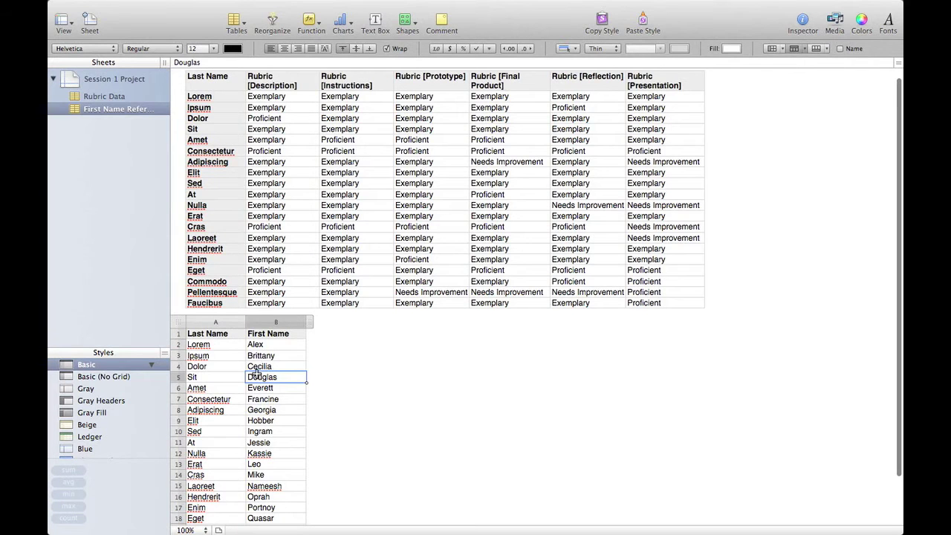
scroll(254, 358, down, 1)
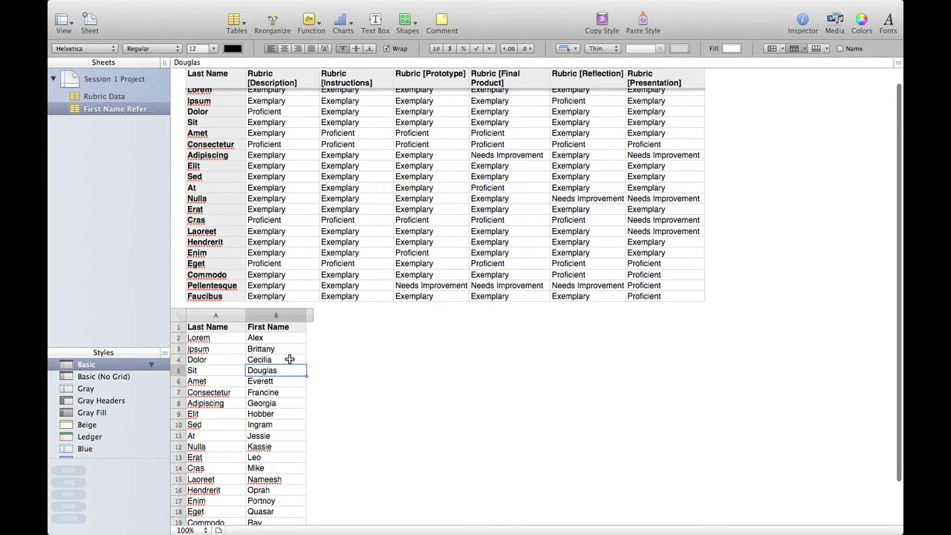
scroll(291, 360, up, 2)
scroll(290, 430, down, 2)
scroll(267, 394, up, 2)
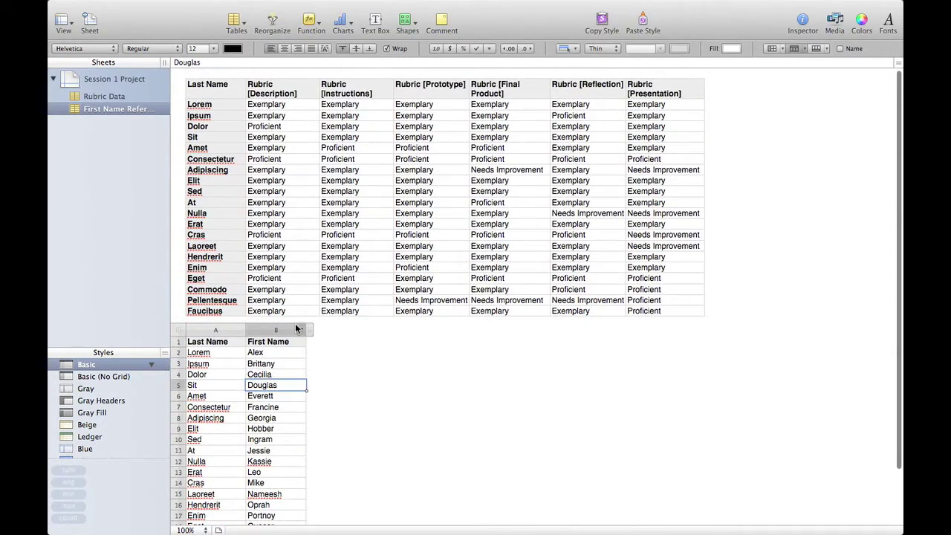
Step: Insert an empty column after Last Name in the Rubric Data table
click(225, 87)
scroll(251, 125, down, 2)
scroll(253, 126, up, 2)
key(alt+Right)
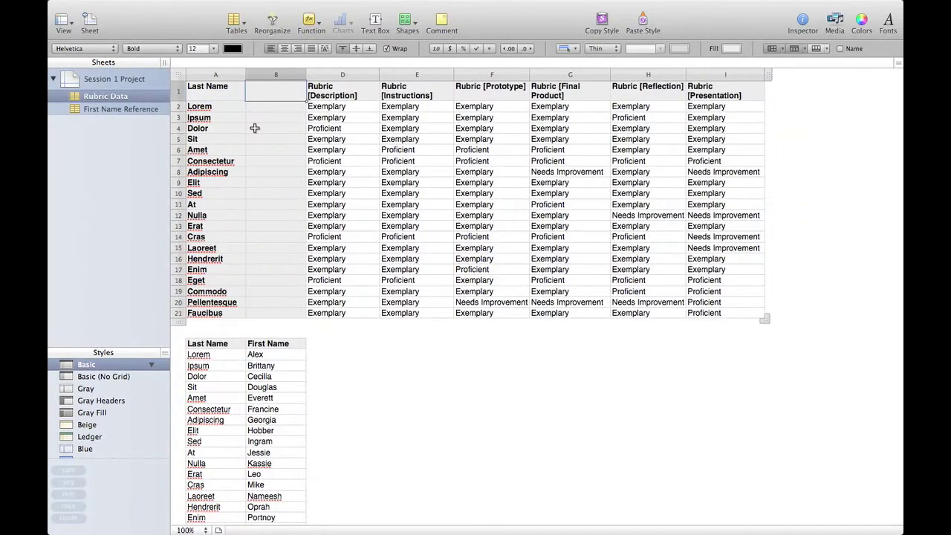
Step: Head the new Rubric Data column B 'First Name'
click(259, 95)
text(First Name)
key(Return)
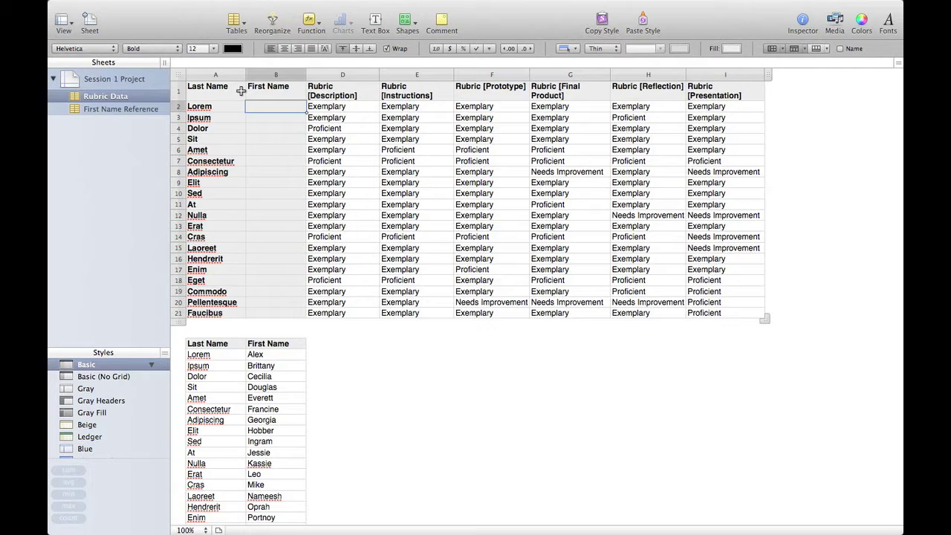
Step: Start a LOOKUP formula in B2 with A2 as the search value
click(220, 109)
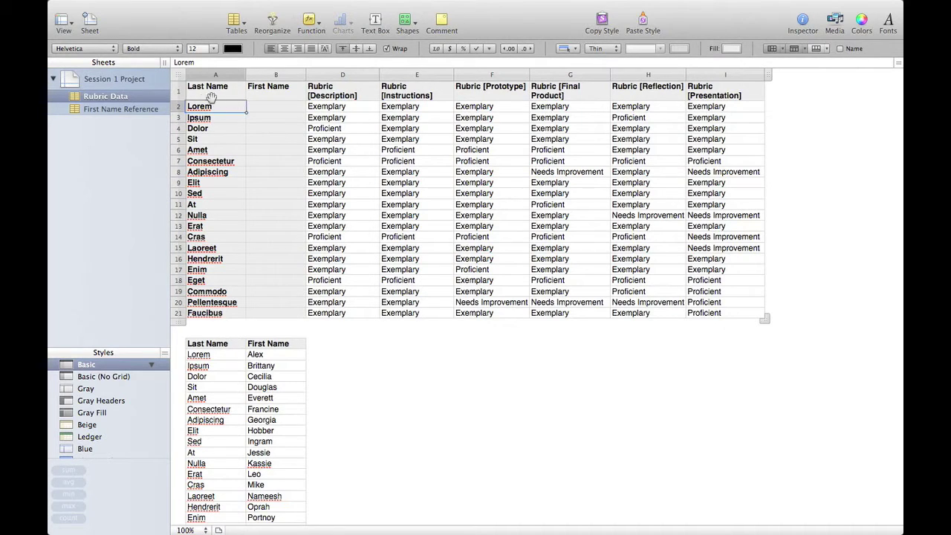
click(270, 110)
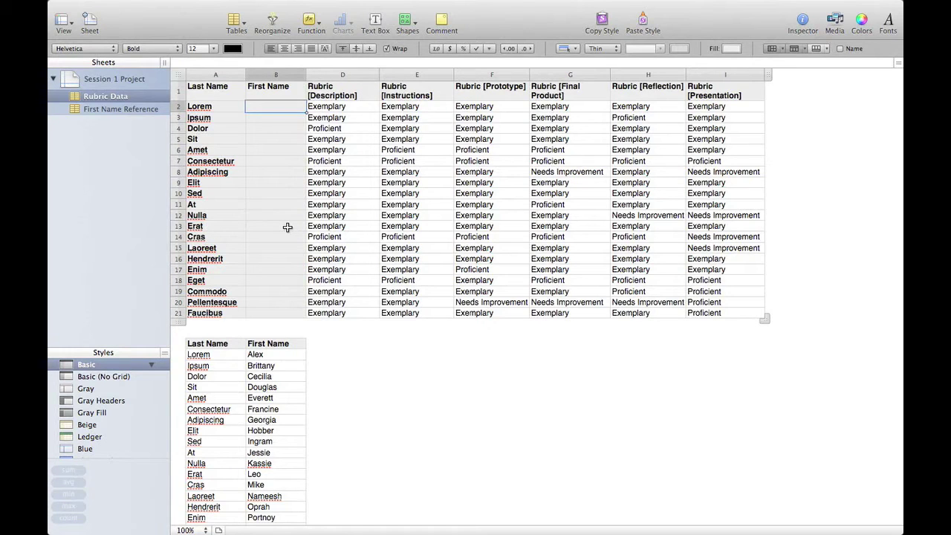
text(=)
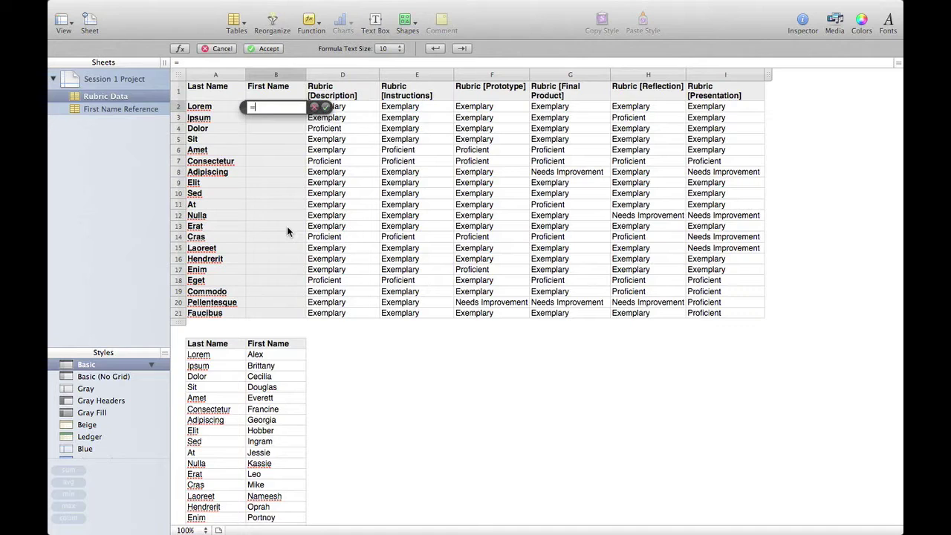
text(formula())
key(BackSpace)
key(BackSpace)
key(BackSpace)
key(BackSpace)
key(BackSpace)
key(BackSpace)
key(BackSpace)
key(BackSpace)
key(BackSpace)
text(lookup()
click(211, 109)
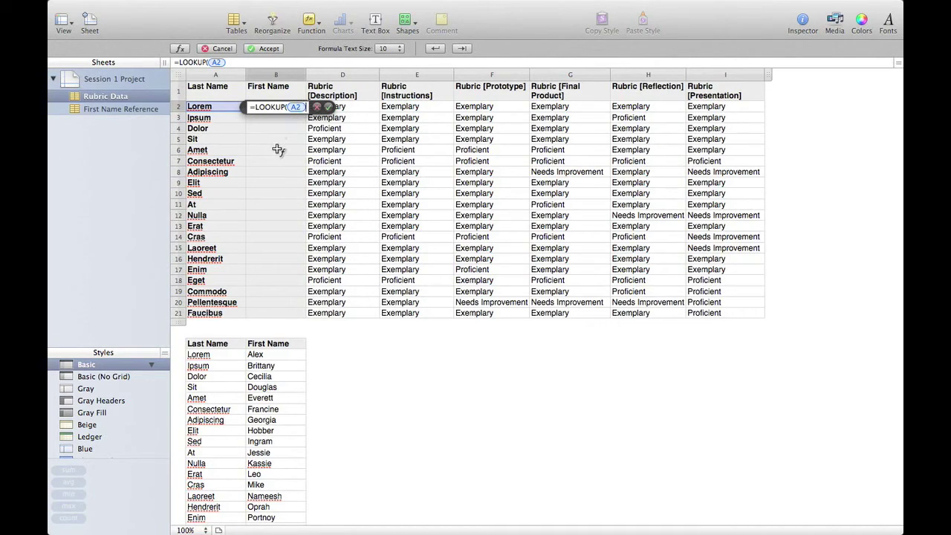
text(,)
scroll(296, 178, down, 1)
scroll(296, 173, up, 1)
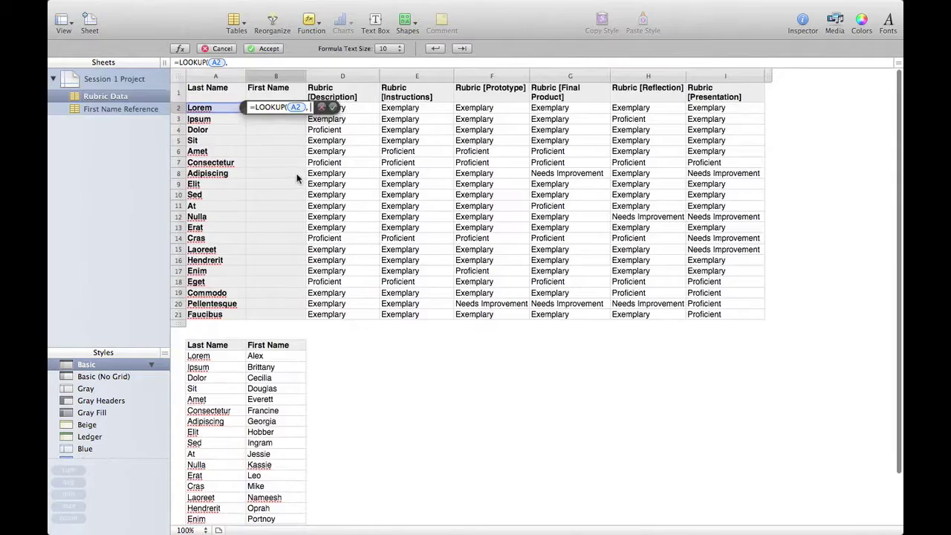
scroll(327, 355, down, 5)
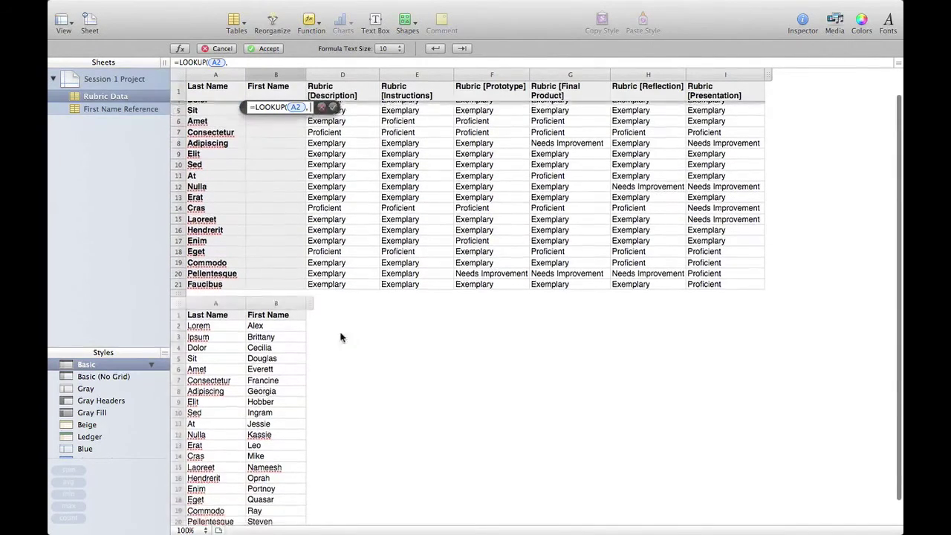
Step: Finish B2's LOOKUP with First Name Reference A2:B21 so it returns Alex, then fill it down to row 13
drag(230, 305, 319, 492)
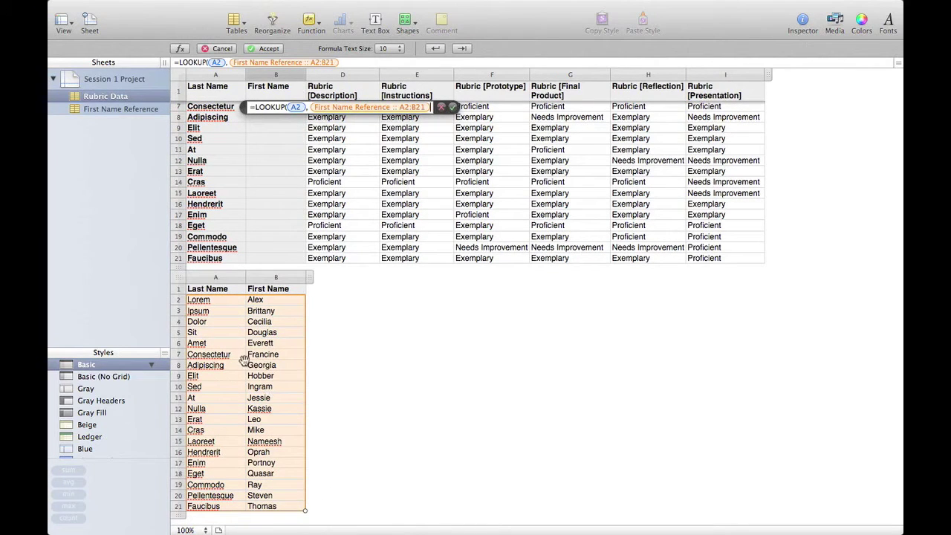
click(297, 108)
scroll(207, 109, up, 5)
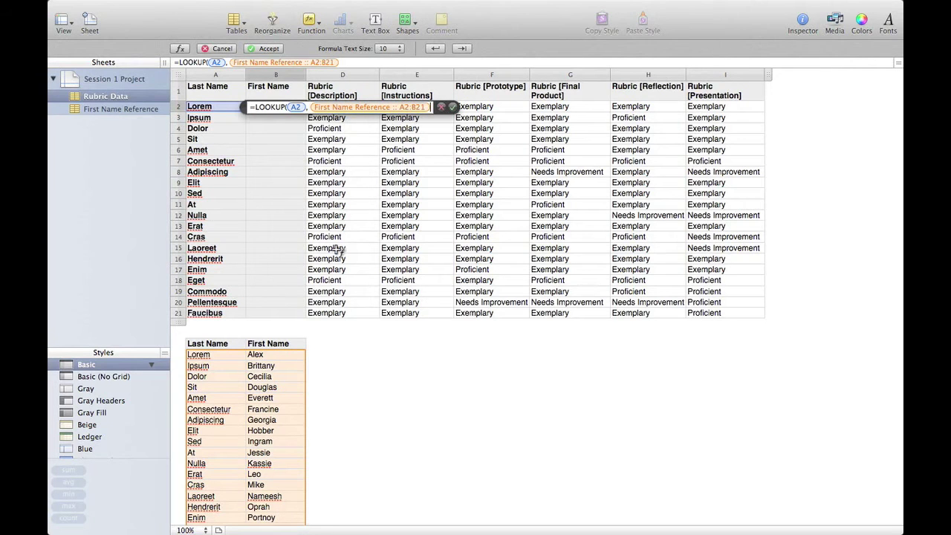
scroll(319, 297, down, 5)
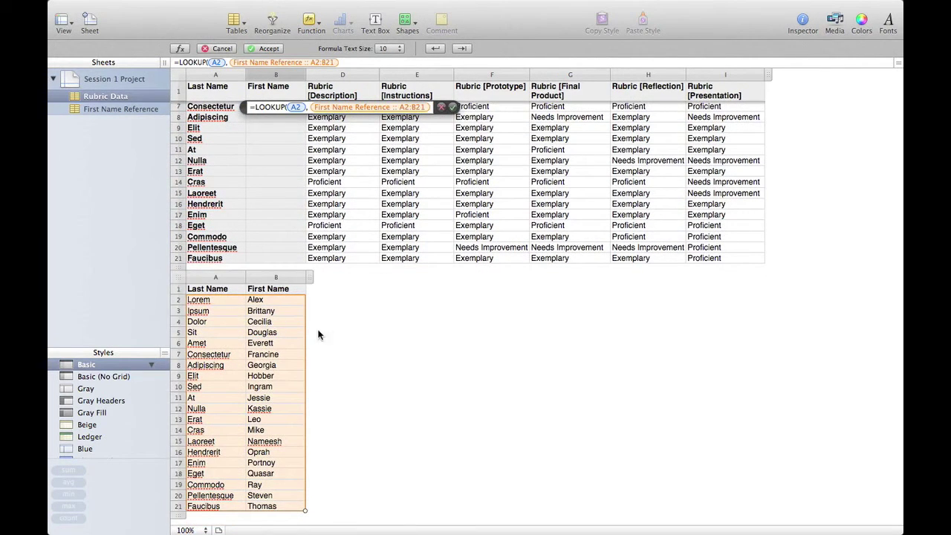
scroll(401, 196, up, 1)
text())
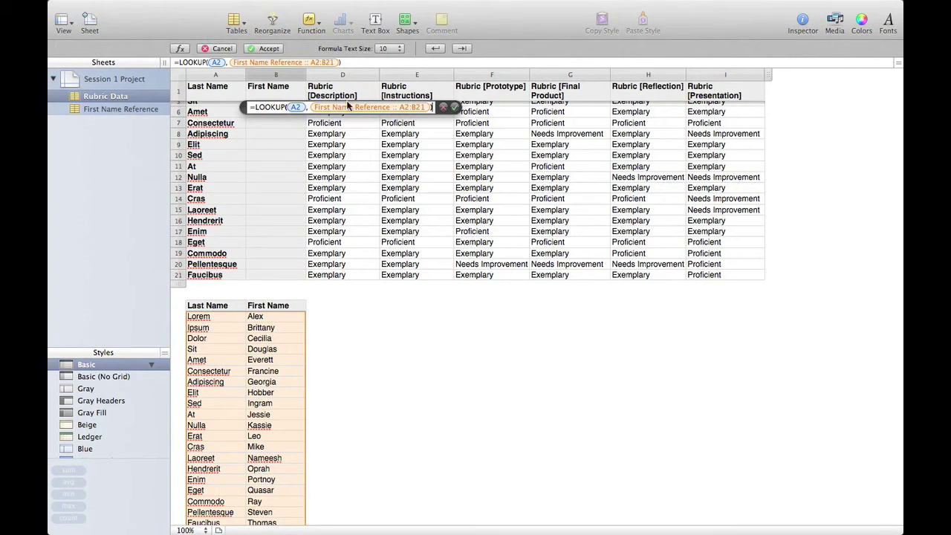
scroll(429, 117, up, 2)
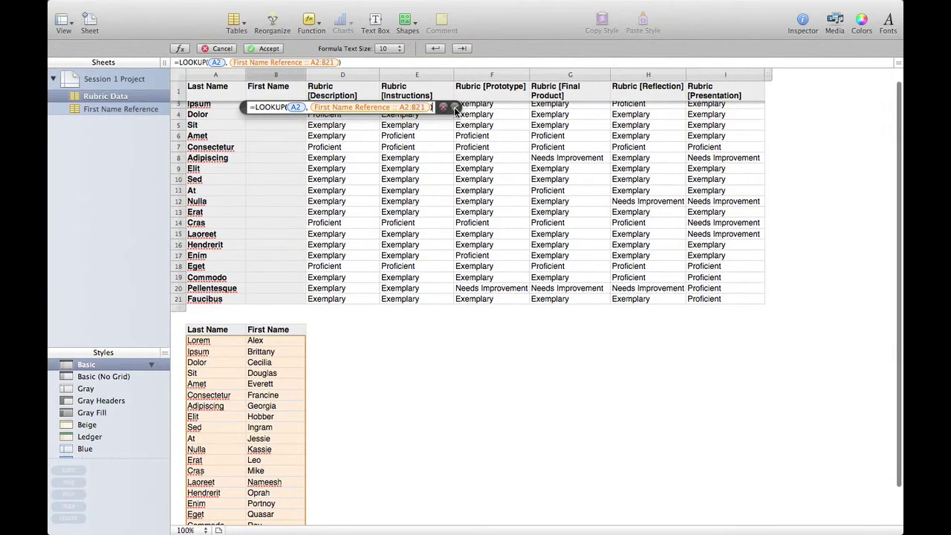
key(Return)
scroll(437, 136, up, 1)
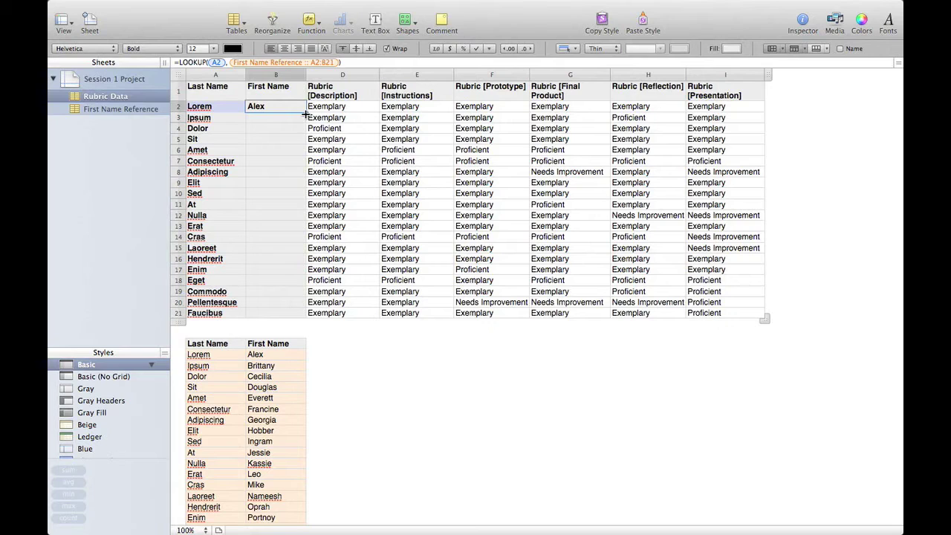
drag(304, 114, 305, 225)
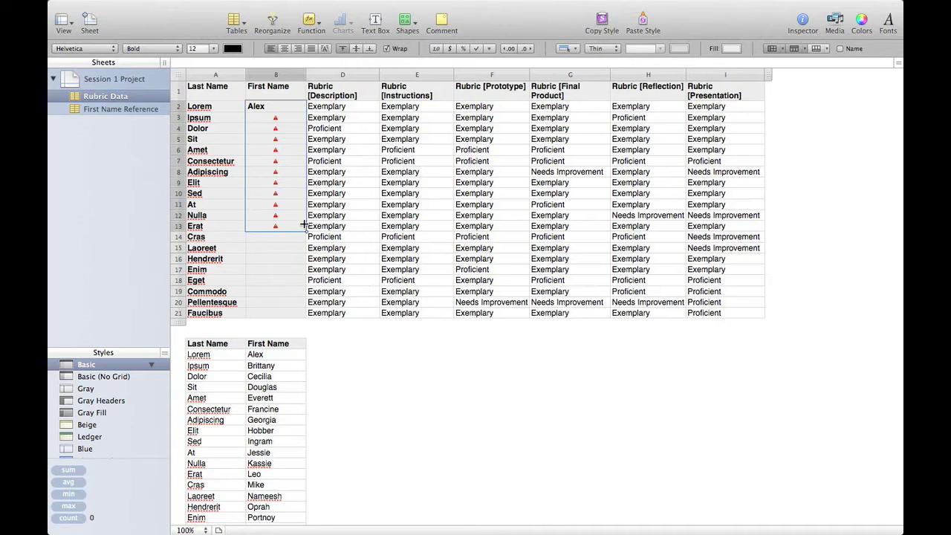
Step: Clear the failed copies below B2 and inspect B3's invalid A3:B22 reference error
drag(304, 224, 306, 107)
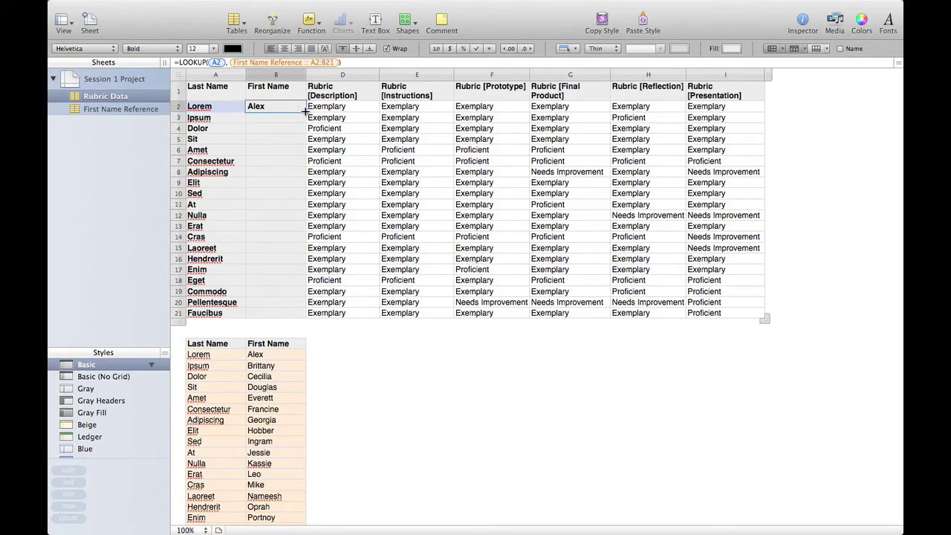
drag(304, 117, 308, 127)
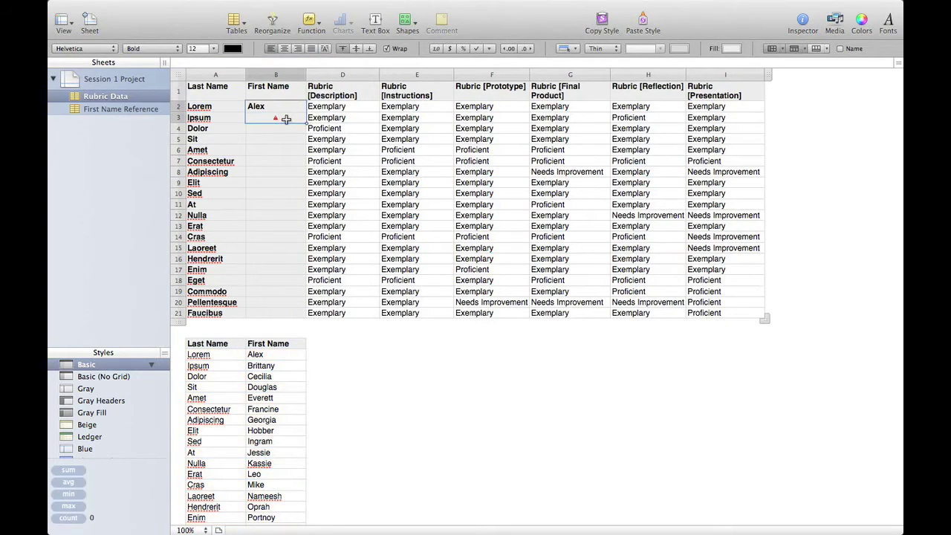
click(286, 118)
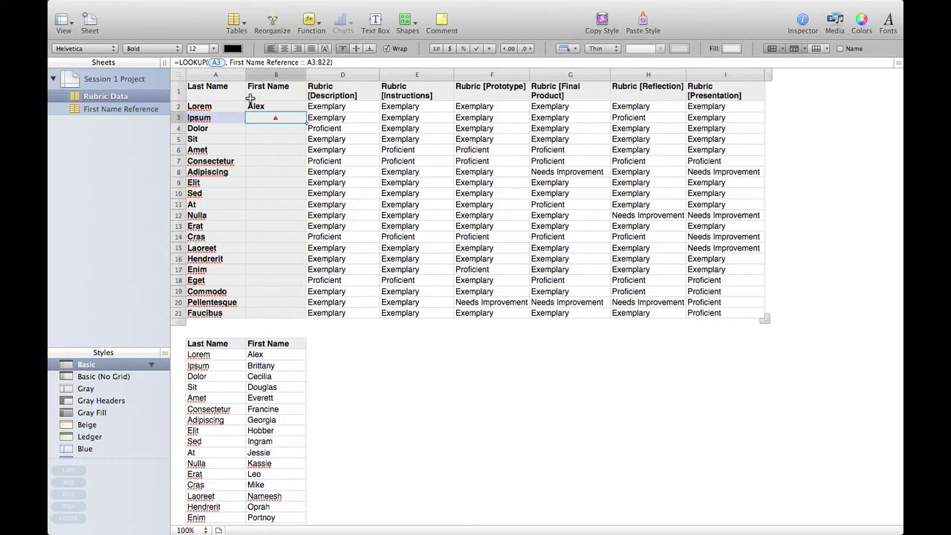
click(215, 62)
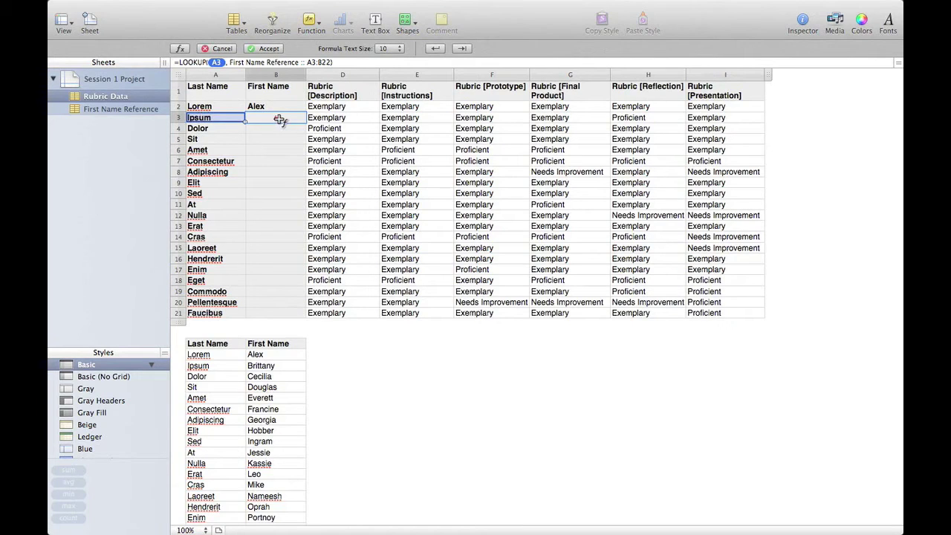
key(Return)
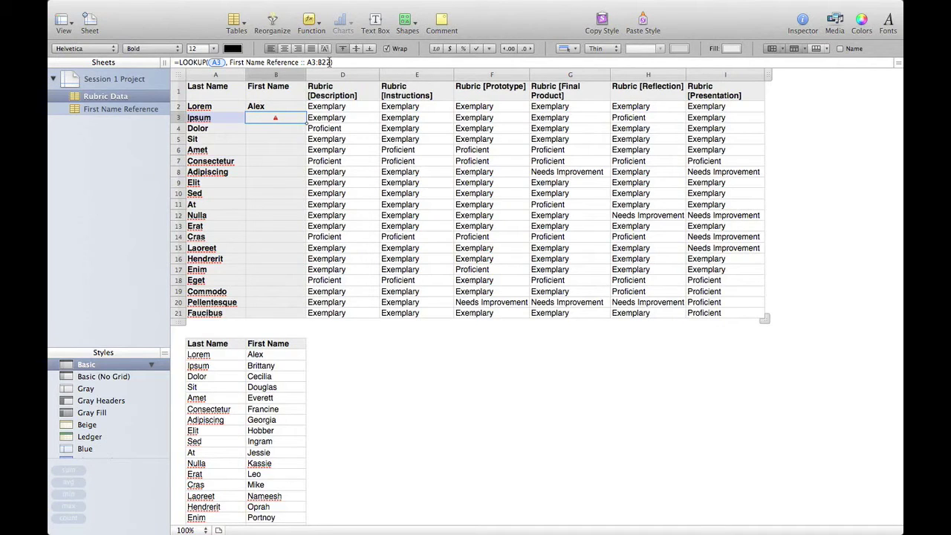
click(274, 106)
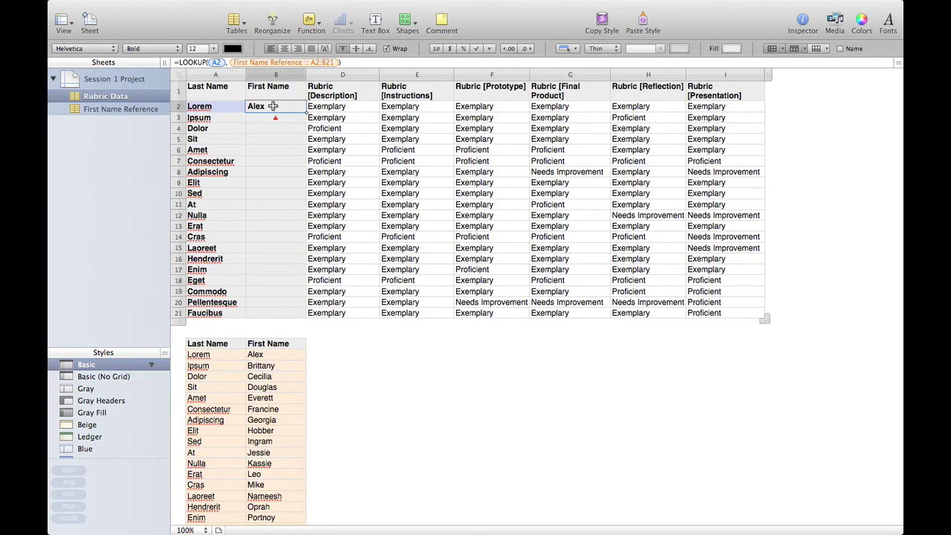
click(273, 119)
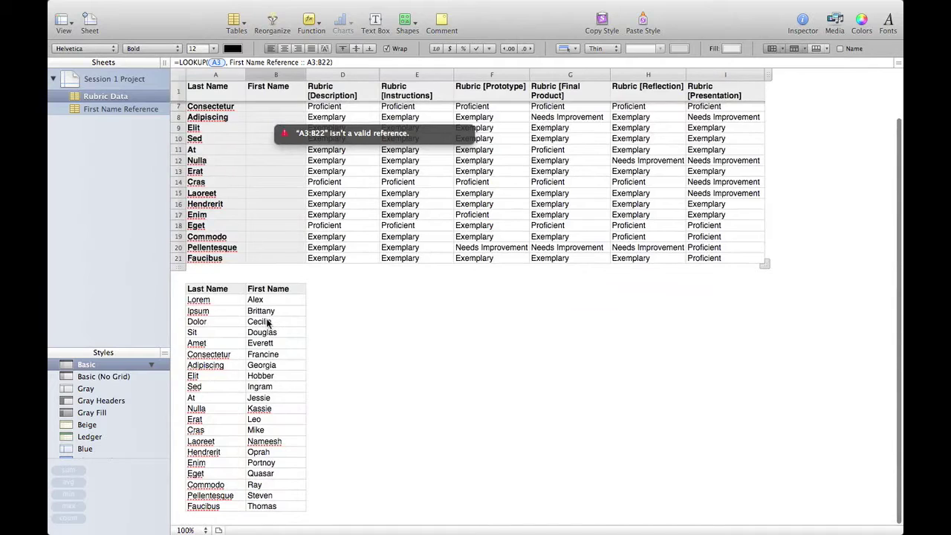
click(215, 520)
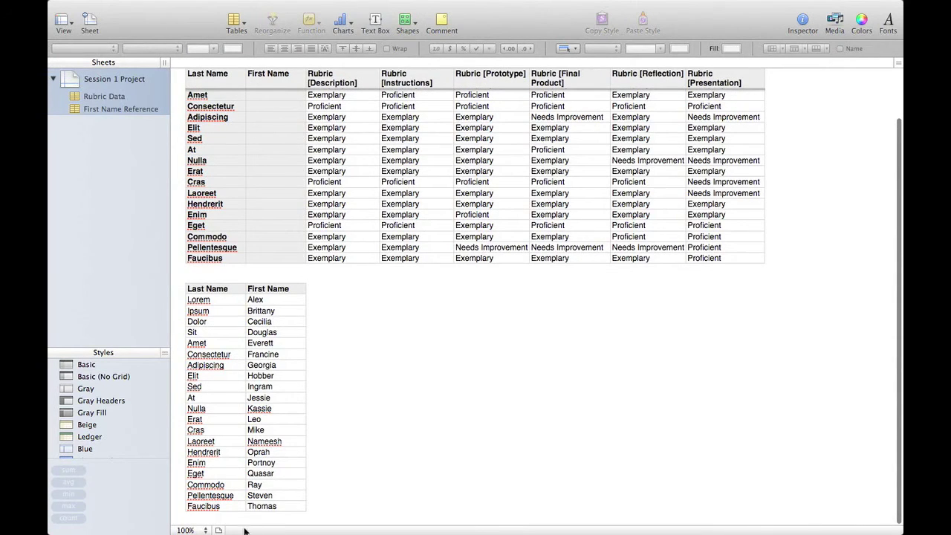
Step: Reselect B2's LOOKUP formula to edit its reference-table range
scroll(289, 446, up, 5)
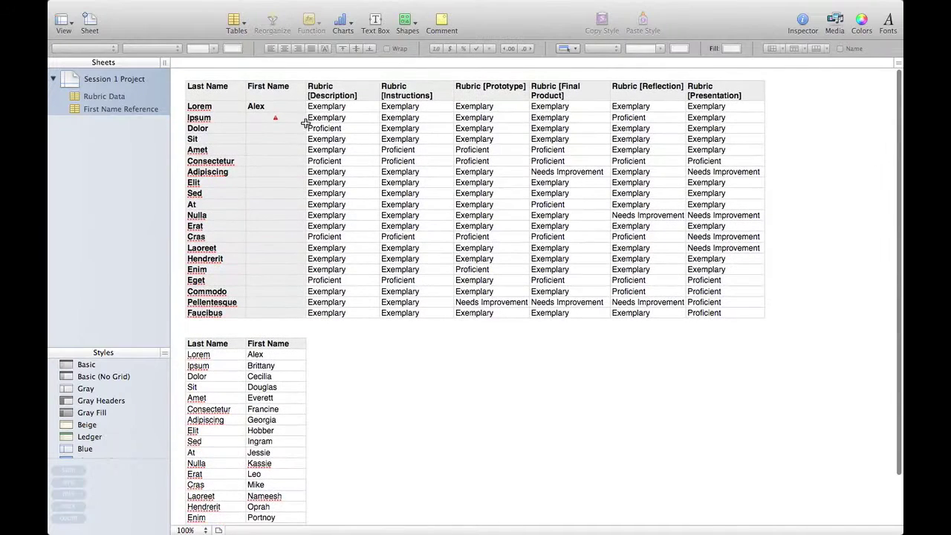
click(284, 121)
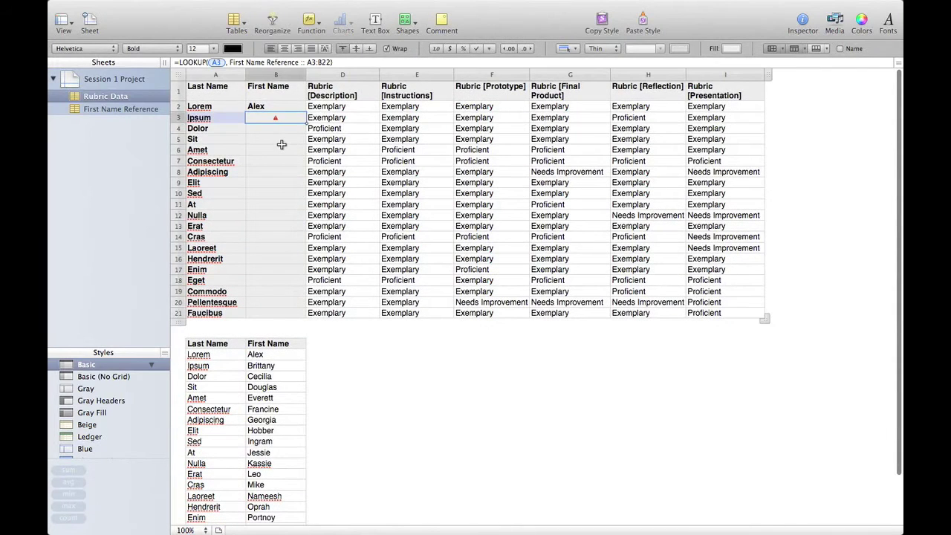
click(267, 107)
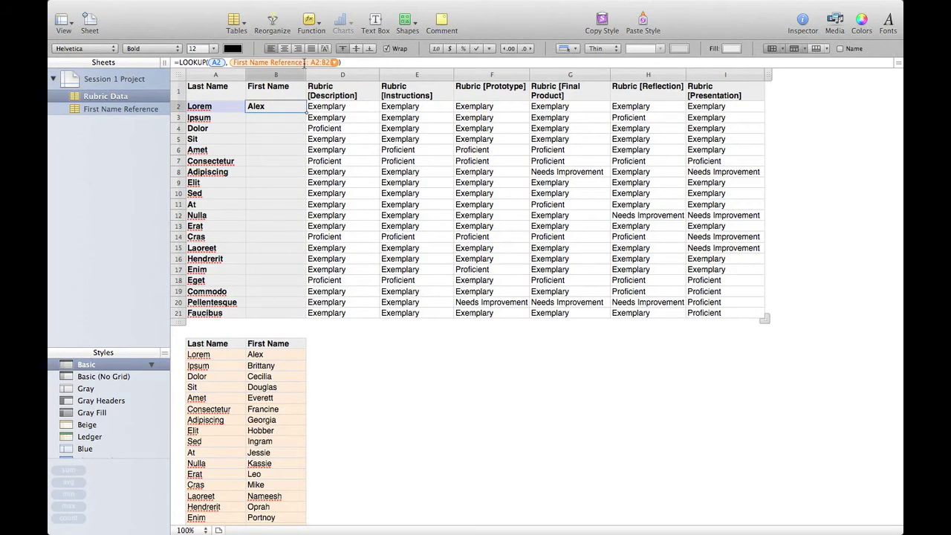
click(266, 62)
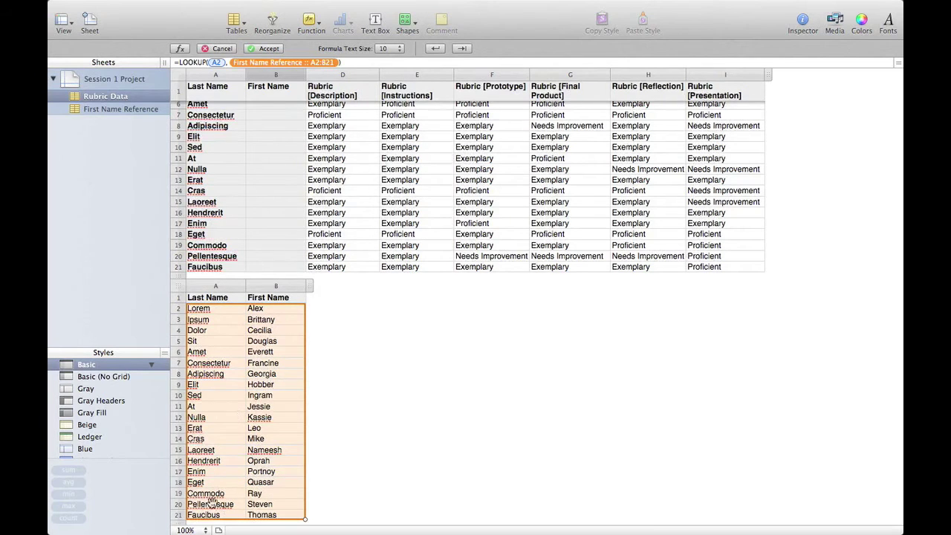
Step: Make the lookup range absolute as $A$2:$B$21 and fill B2 down to B21
click(335, 63)
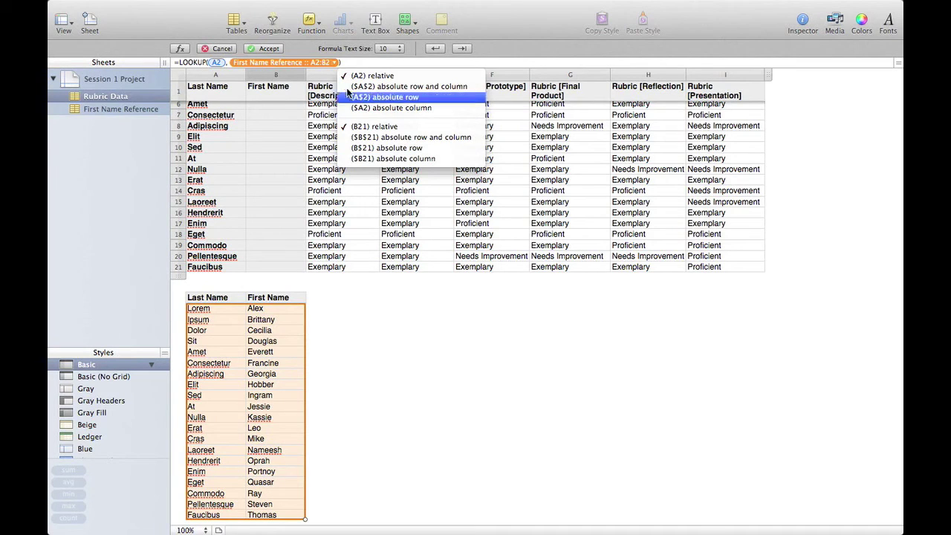
click(408, 88)
click(343, 62)
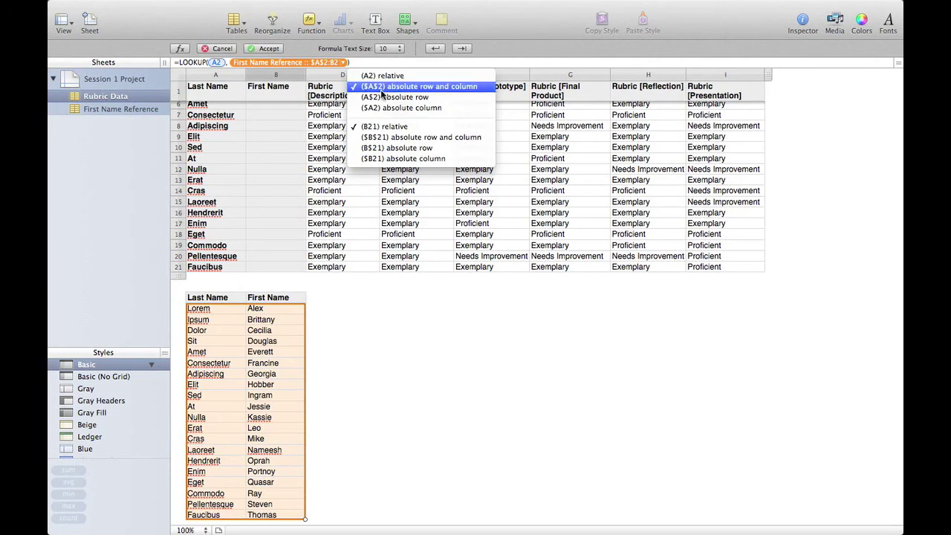
click(442, 138)
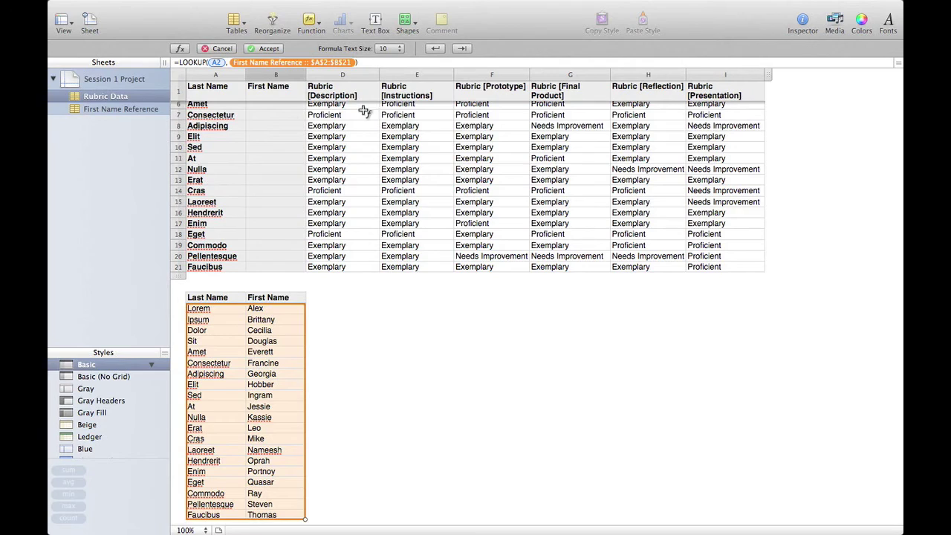
scroll(367, 151, up, 5)
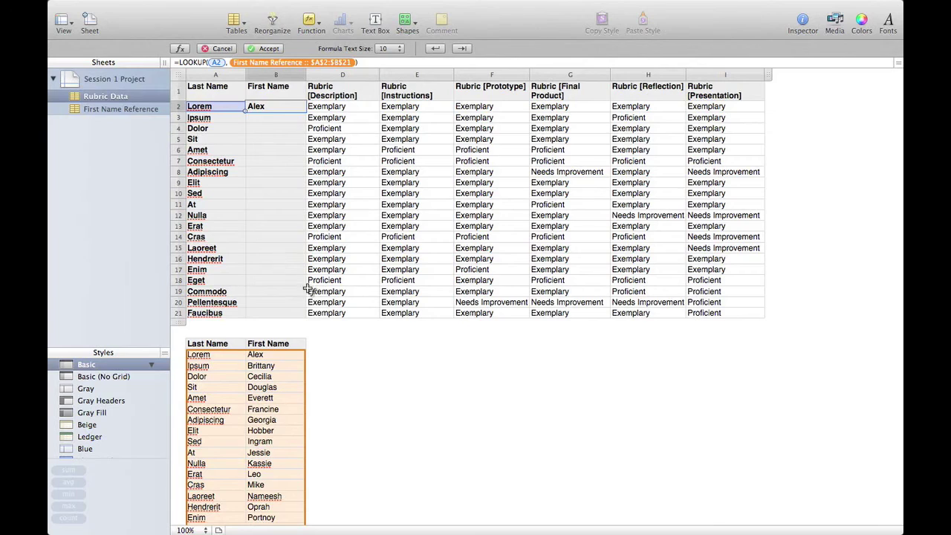
scroll(310, 291, down, 3)
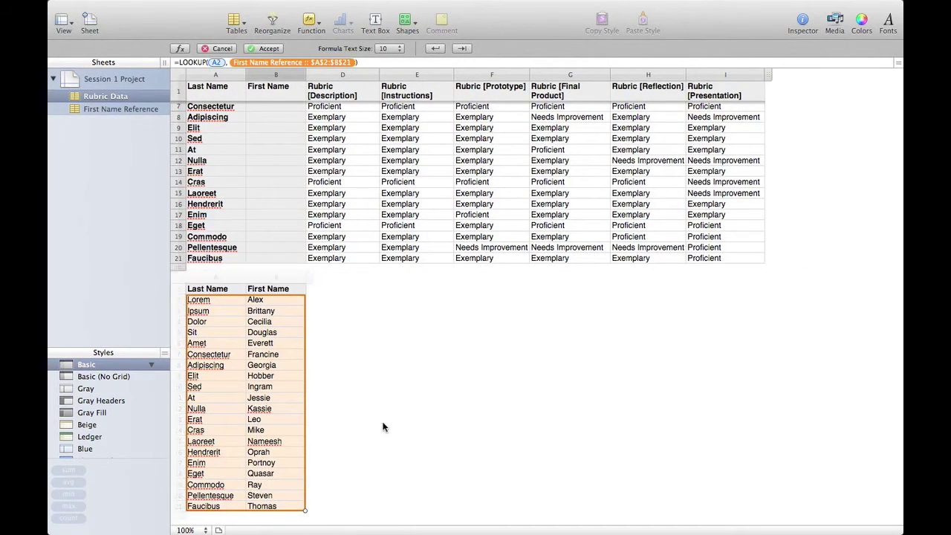
scroll(344, 399, up, 3)
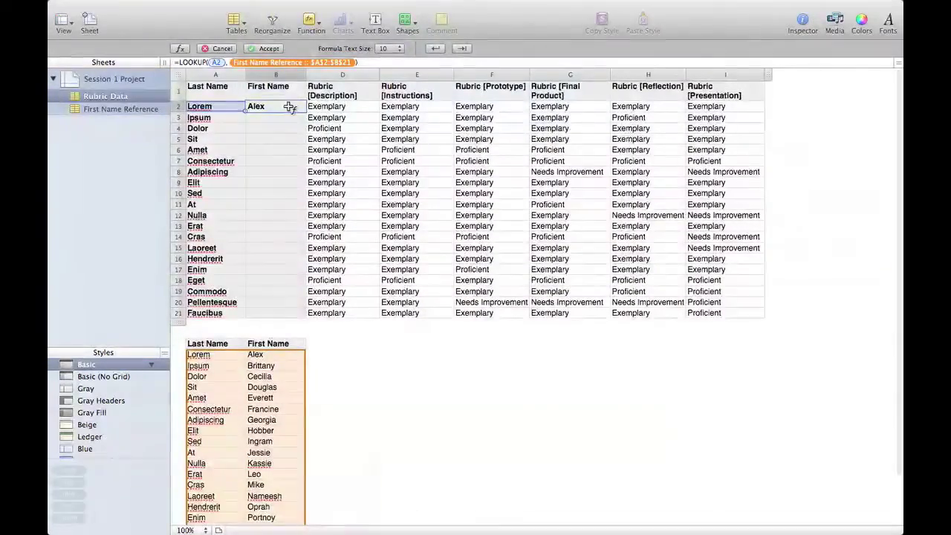
click(269, 48)
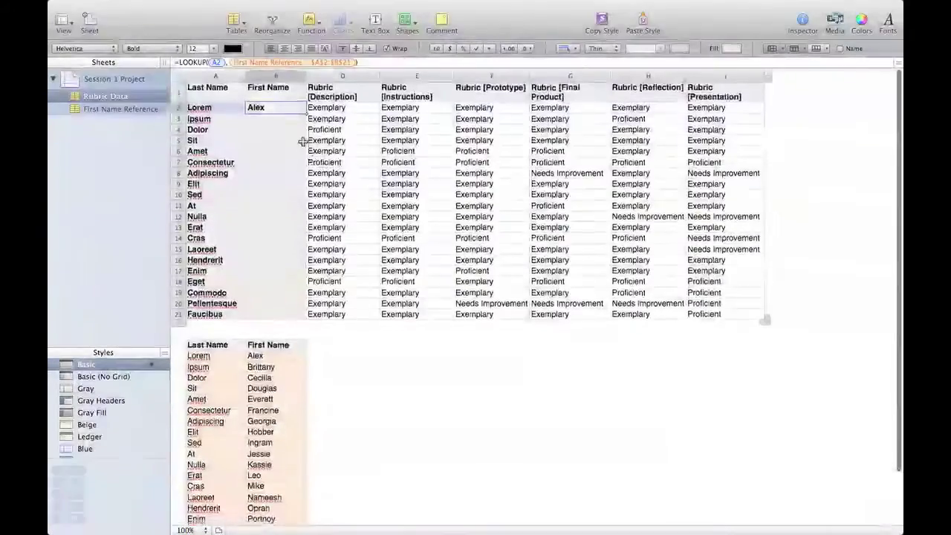
drag(306, 116, 296, 317)
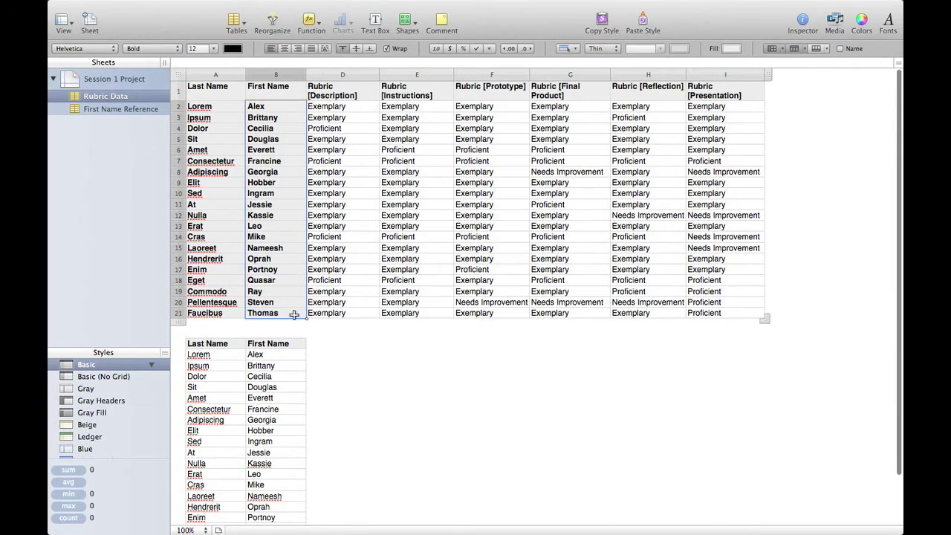
click(396, 343)
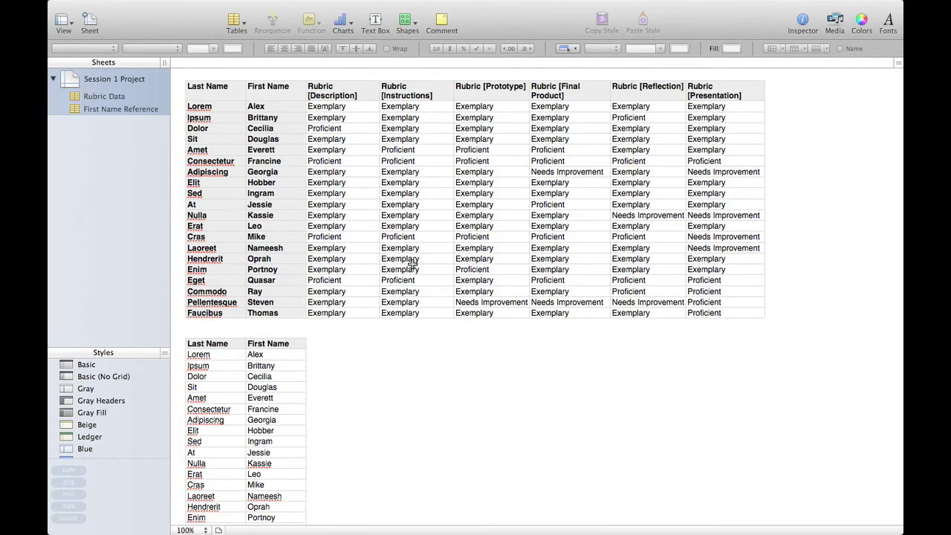
Step: Duplicate the First Name Reference table, clear its first names and retitle that column Period
scroll(464, 337, down, 1)
scroll(361, 355, down, 5)
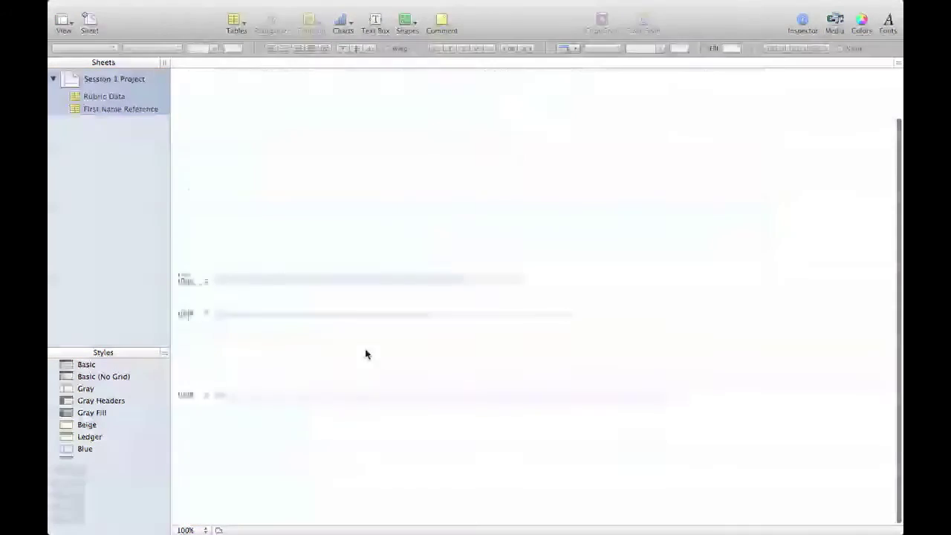
click(294, 331)
key(super+c)
key(super+v)
click(429, 310)
drag(418, 300, 425, 507)
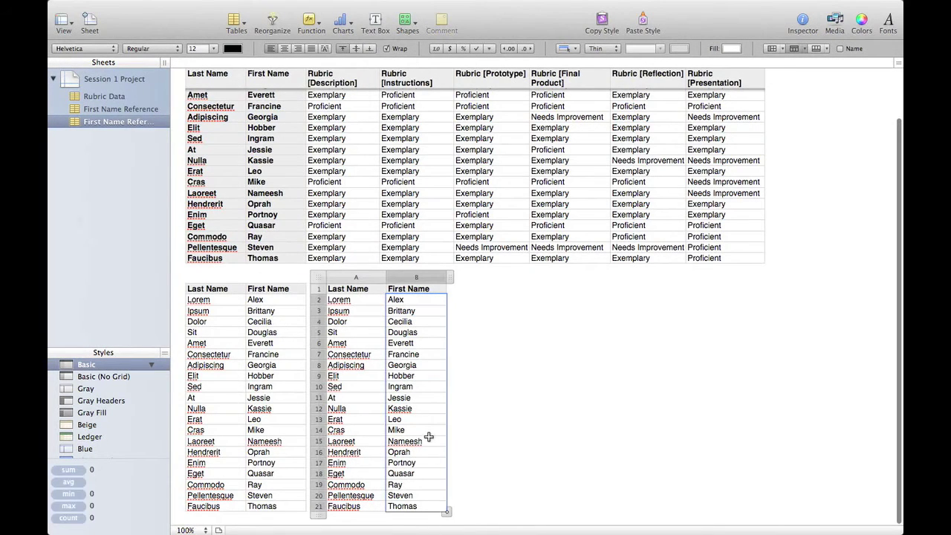
key(Delete)
click(409, 288)
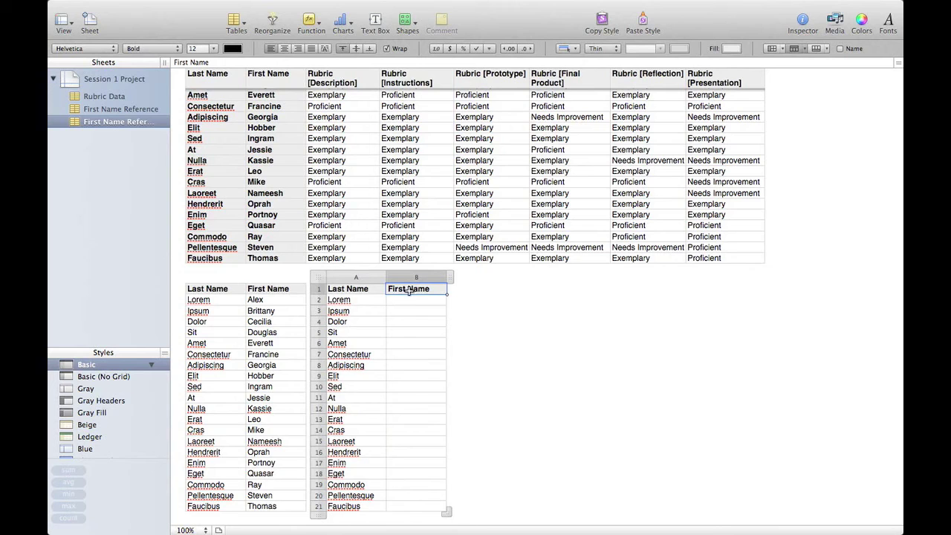
text(Period)
key(Return)
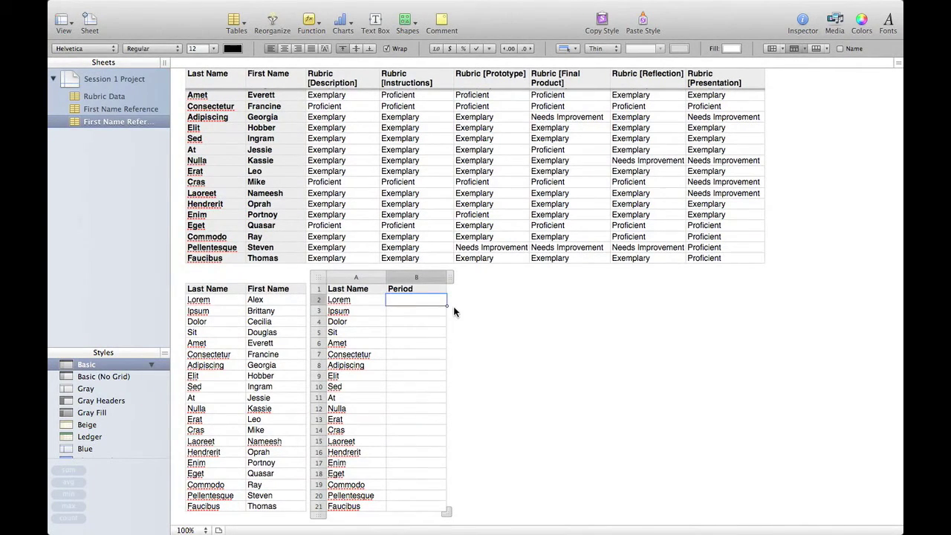
Step: Give the first seven students Period 1 and Elit Period 2 in the copied table
text(P)
text( 1)
key(Return)
click(422, 299)
drag(429, 310, 426, 363)
key(super+v)
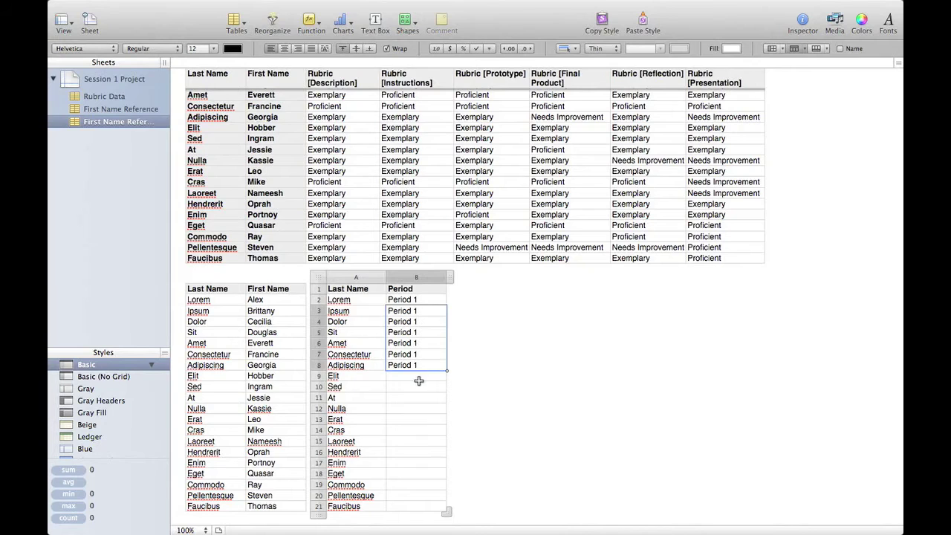
click(419, 376)
text(Period )
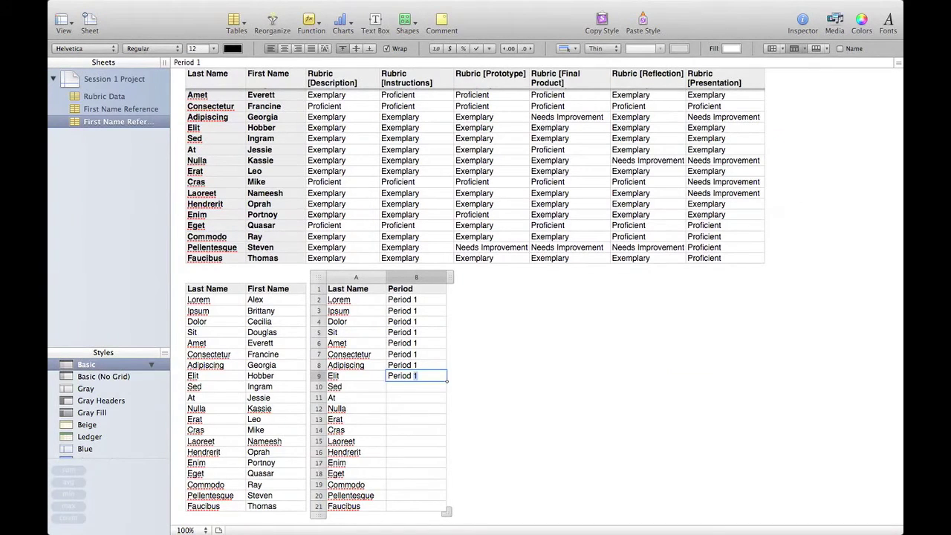
text(23)
key(Return)
click(415, 376)
double_click(428, 377)
text(2)
key(Return)
click(426, 377)
drag(422, 387, 422, 442)
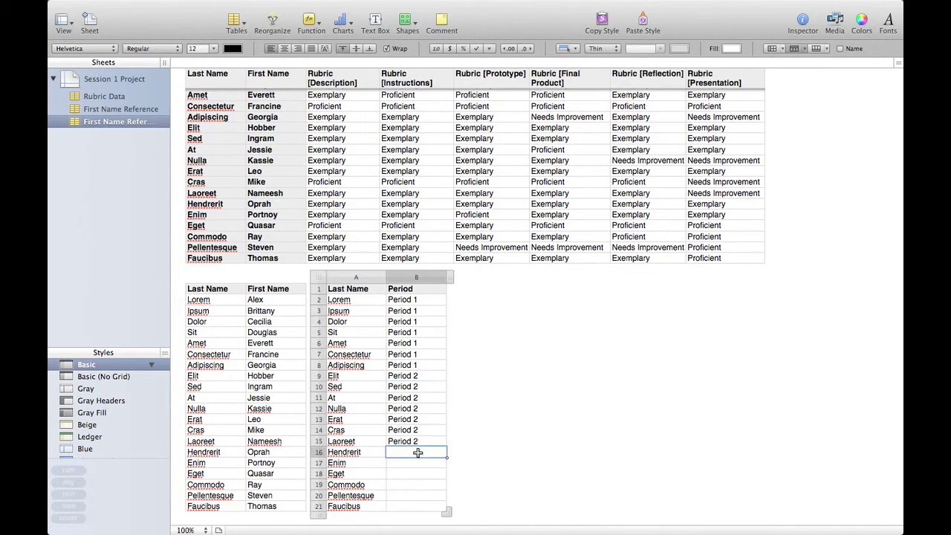
Step: Set Hendrerit to Period 3 and fill Period 3 down through Faucibus
click(422, 452)
text(3)
key(Return)
click(414, 452)
drag(446, 457, 442, 501)
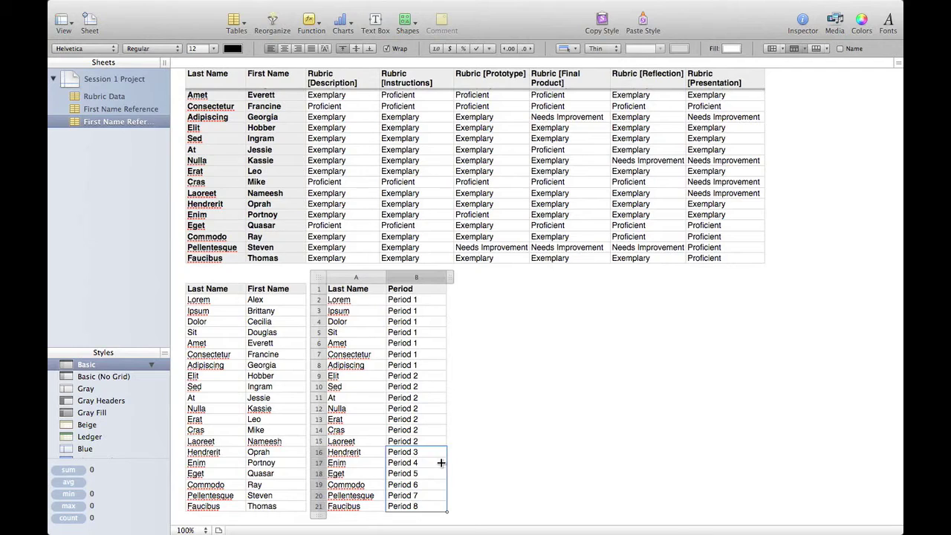
key(Delete)
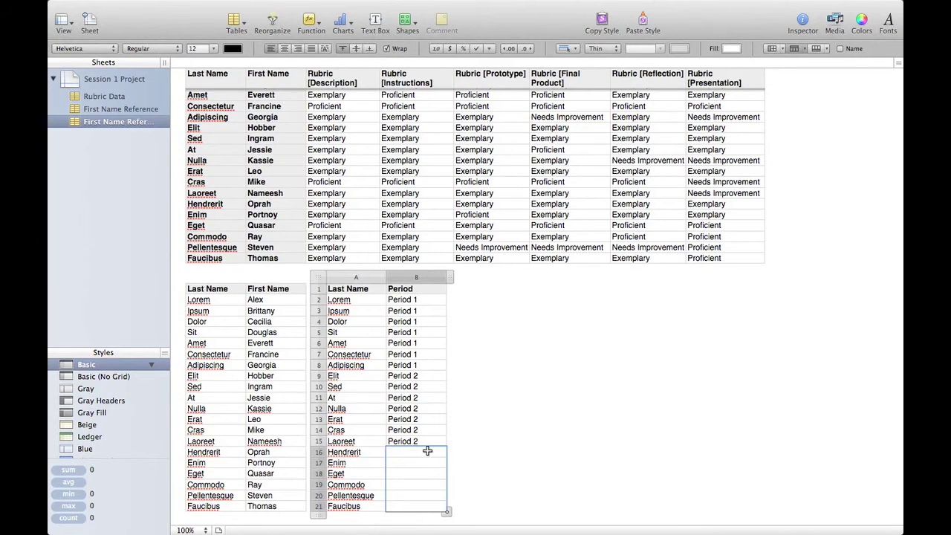
click(427, 451)
text(Period 3)
key(Return)
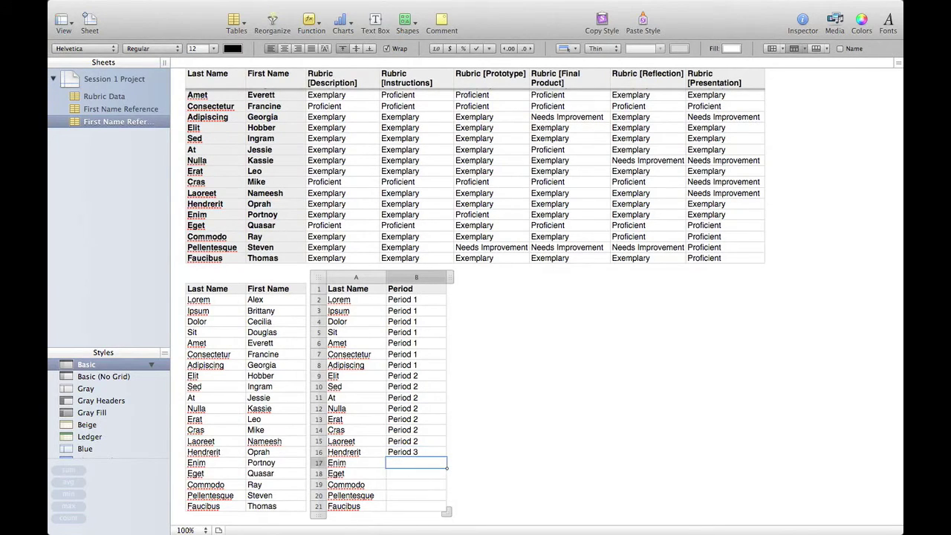
click(427, 451)
drag(446, 457, 444, 508)
click(466, 452)
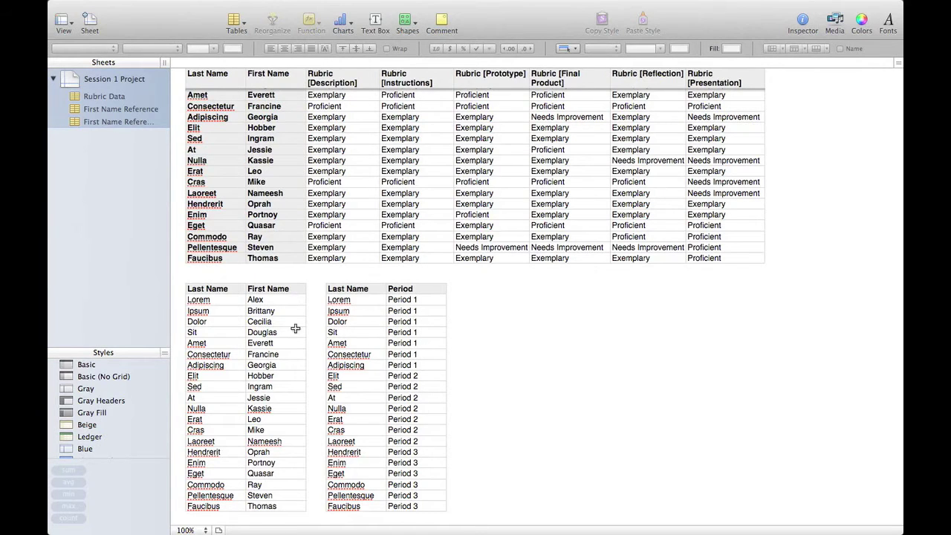
Step: Insert a Period column after First Name in the Rubric Data table
scroll(364, 275, up, 3)
click(282, 87)
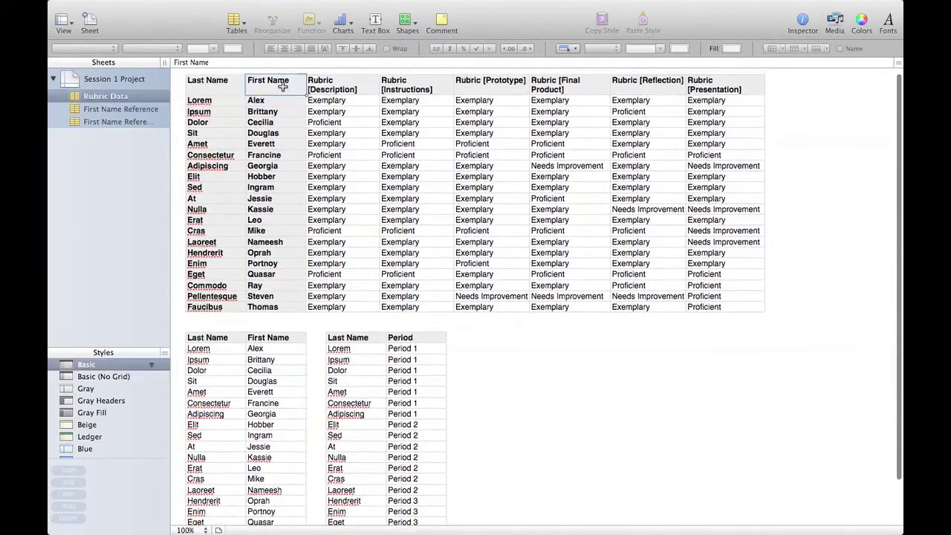
key(alt+Right)
text(Period)
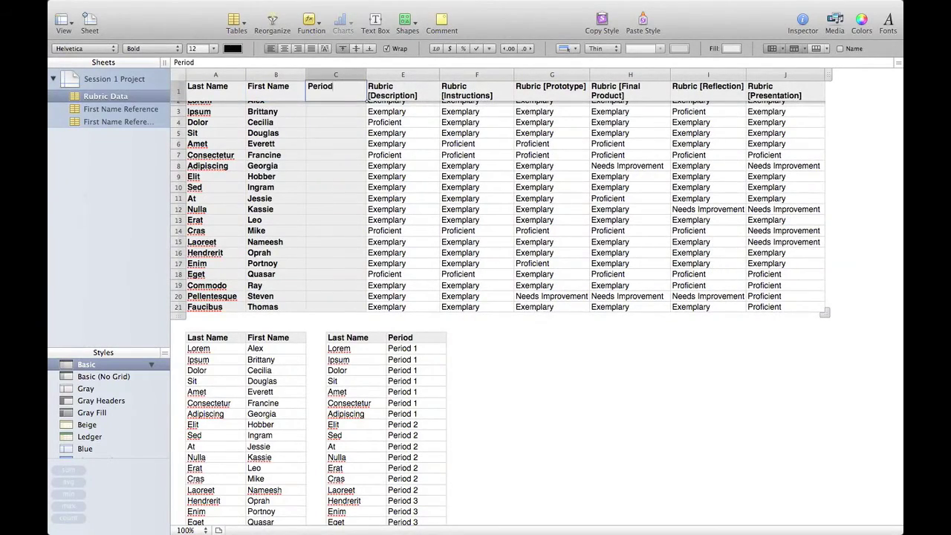
key(Return)
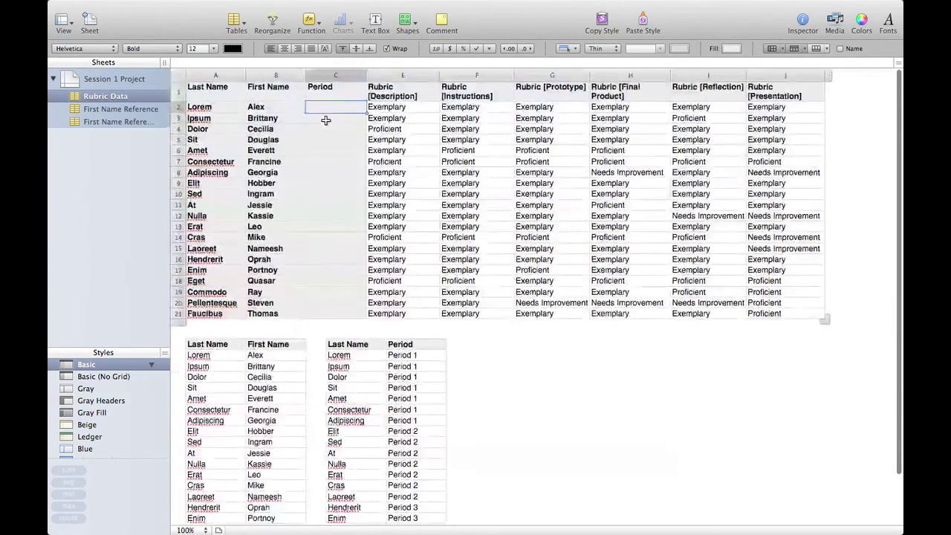
text(=)
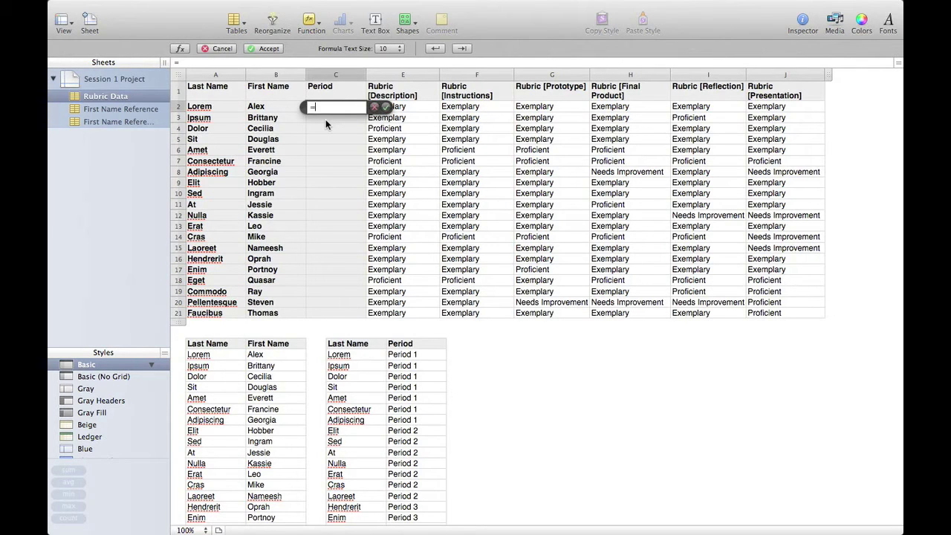
text(lookup()
Step: Complete C2 as =LOOKUP(A2, period reference $A$2:$B$21) and fill it down to row 21
click(208, 109)
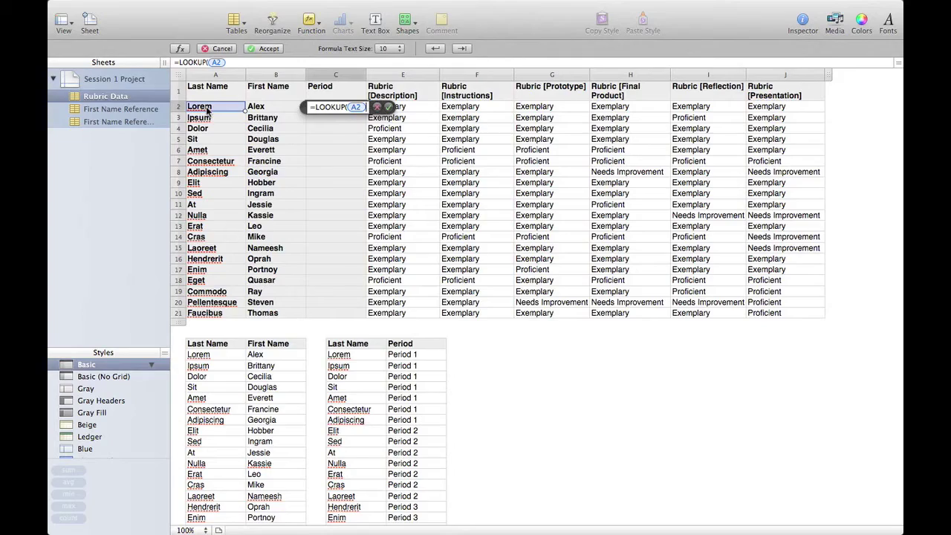
text(,)
scroll(384, 204, down, 5)
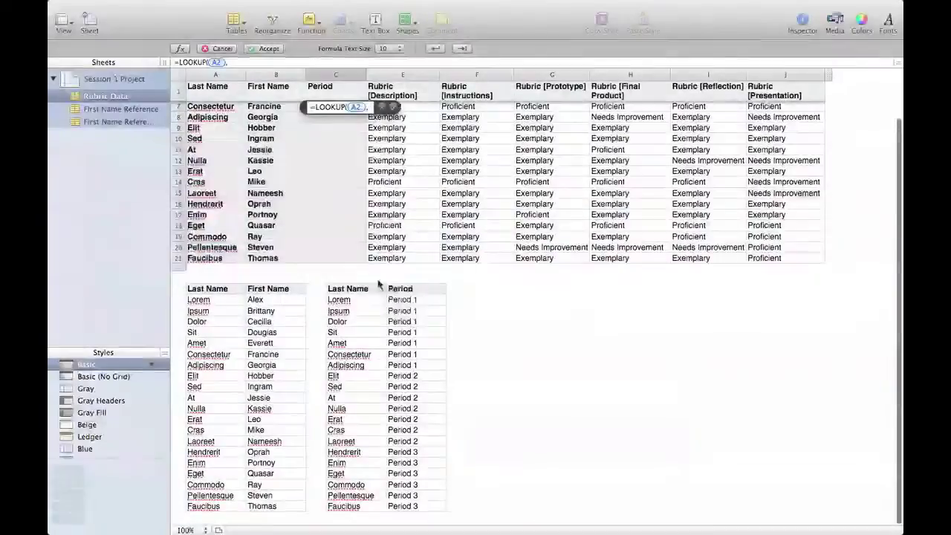
drag(358, 300, 424, 522)
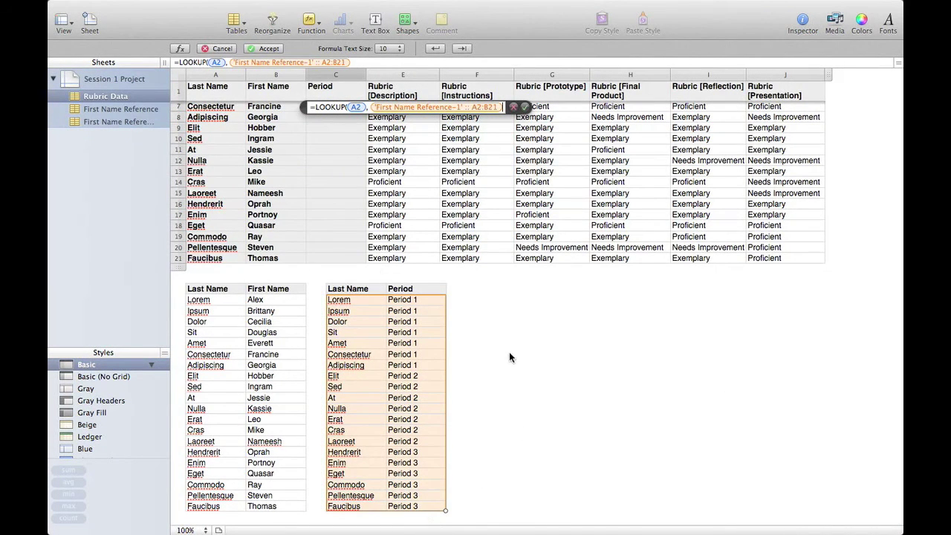
text())
mouse_move(494, 109)
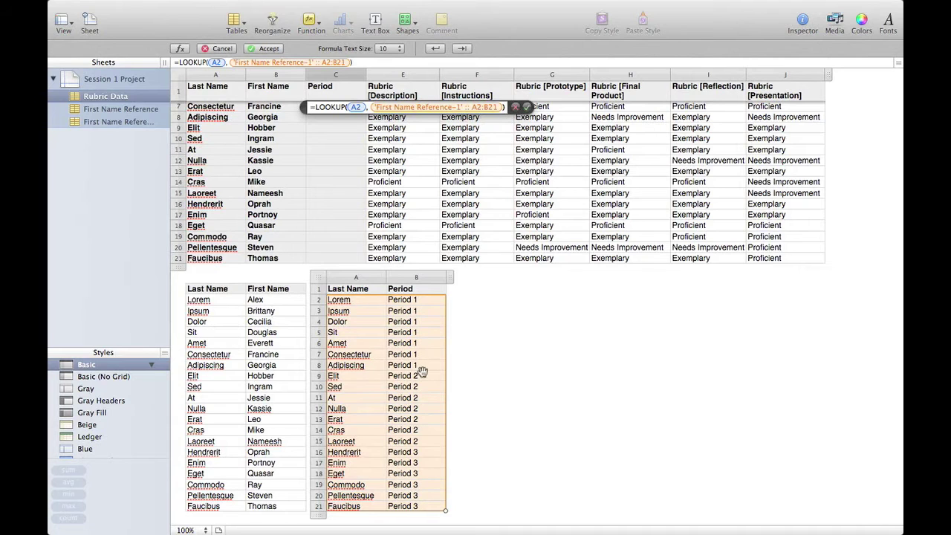
click(498, 108)
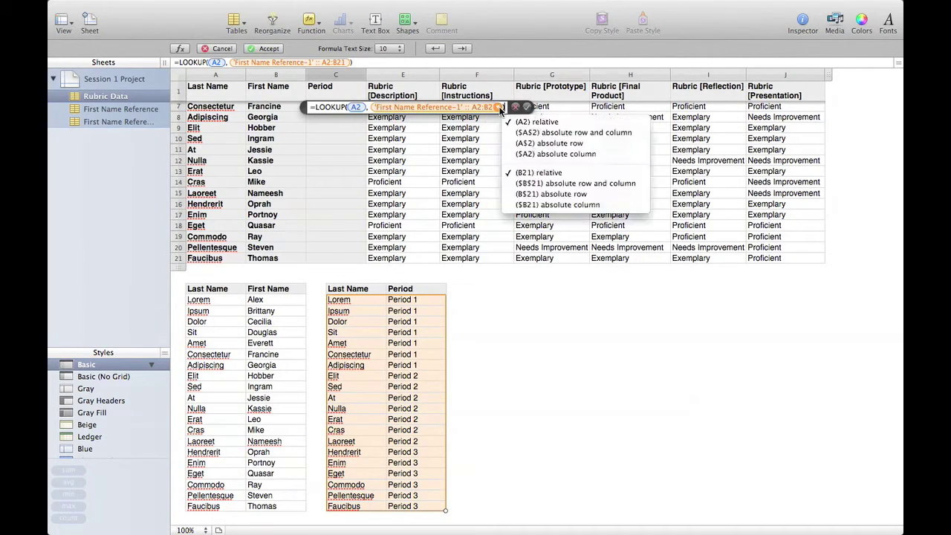
click(562, 134)
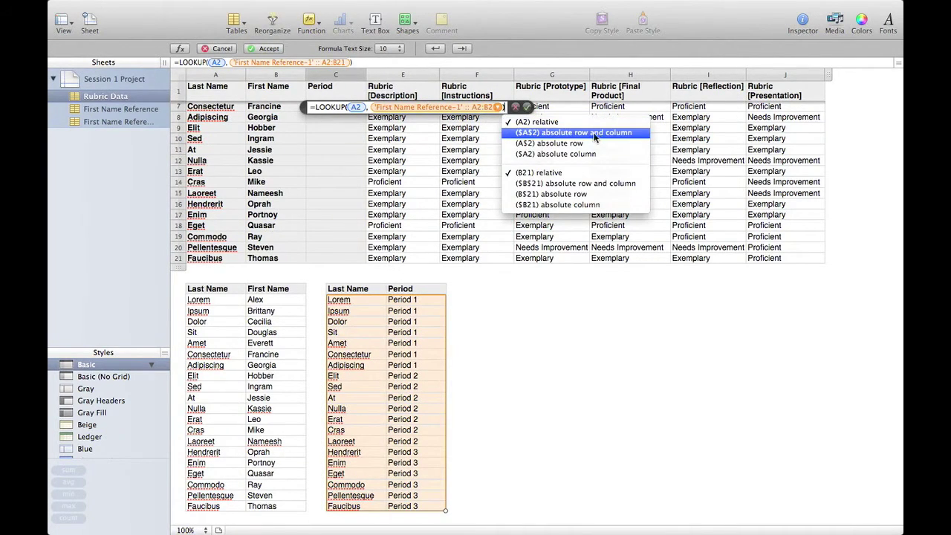
click(508, 108)
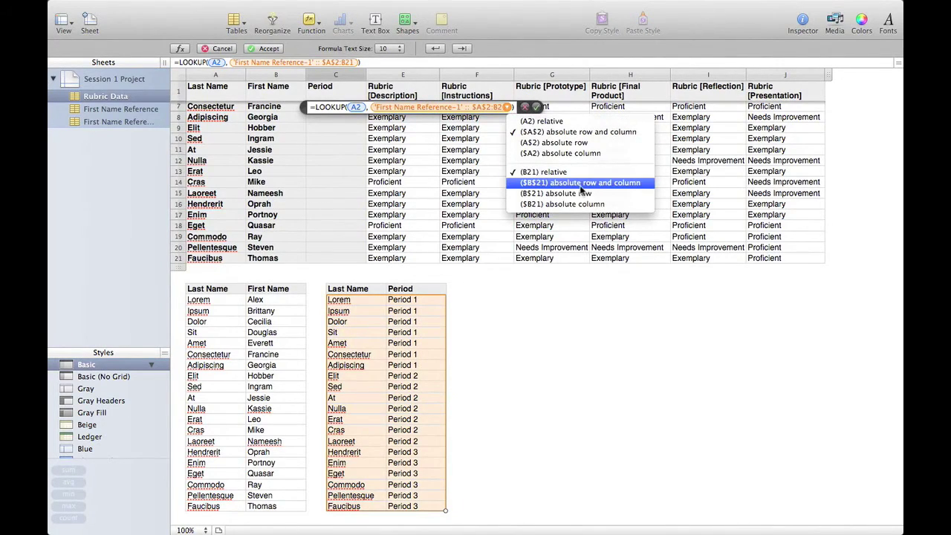
click(578, 182)
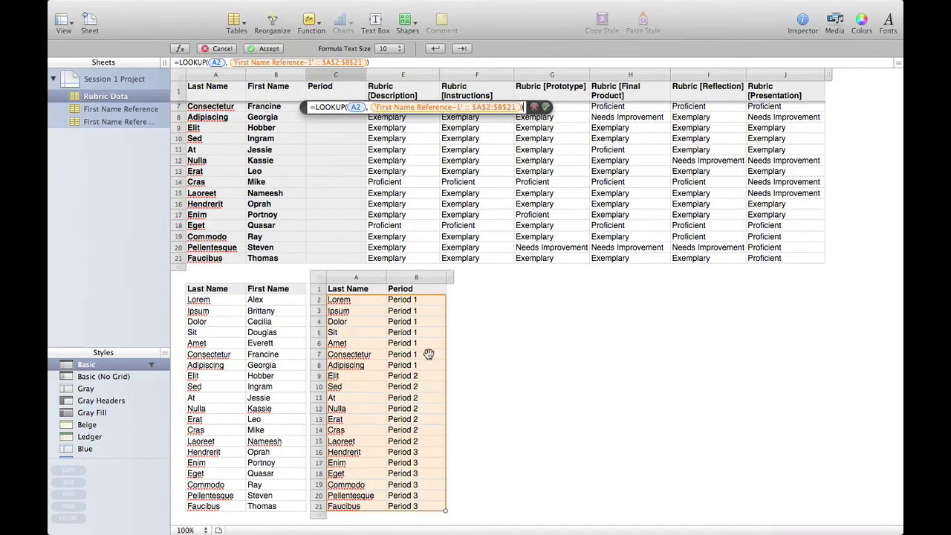
click(545, 107)
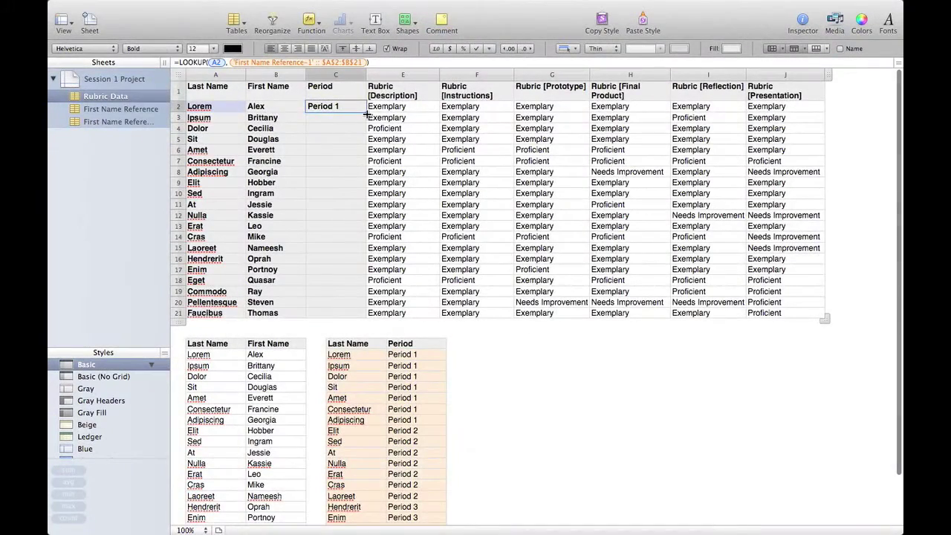
drag(365, 113, 360, 317)
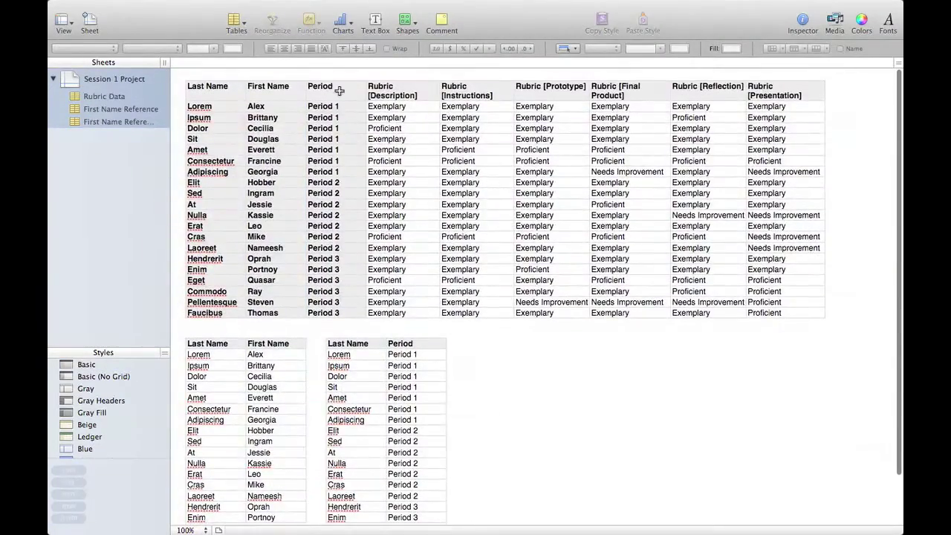
Step: Insert a Student ID column after Period in the Rubric Data table
click(339, 90)
key(alt+Right)
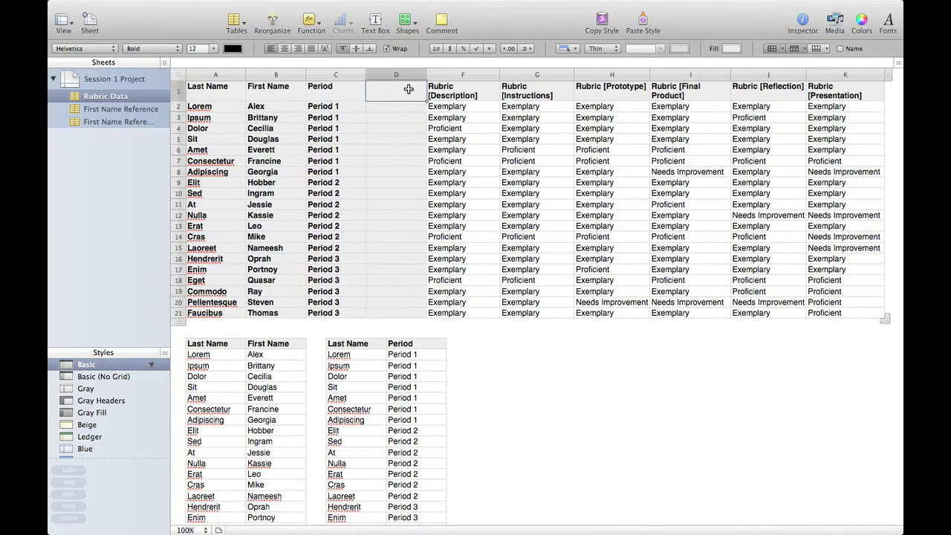
text(Student ID)
key(Return)
click(626, 376)
Step: Paste another copy of the period table, retitle it Student ID, and number students 1 to 20
scroll(566, 376, down, 3)
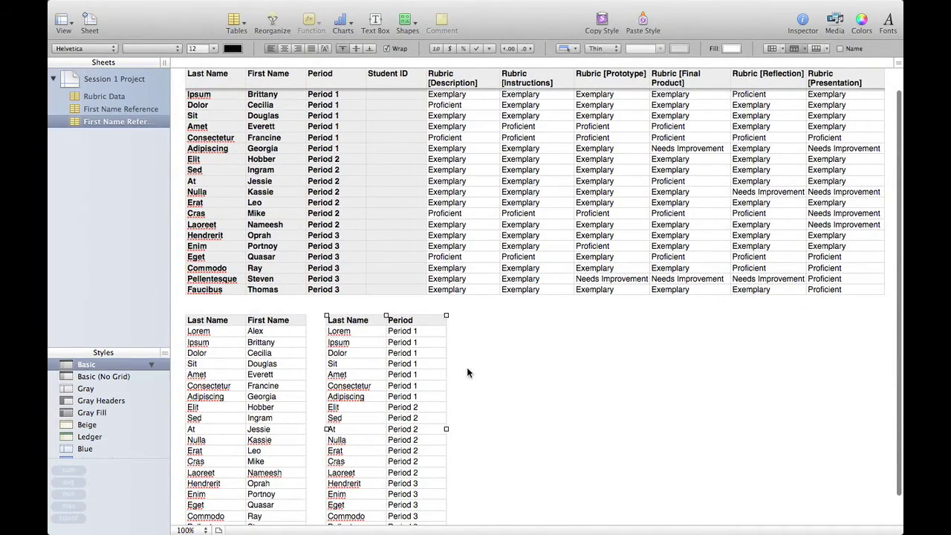
key(super+v)
click(545, 301)
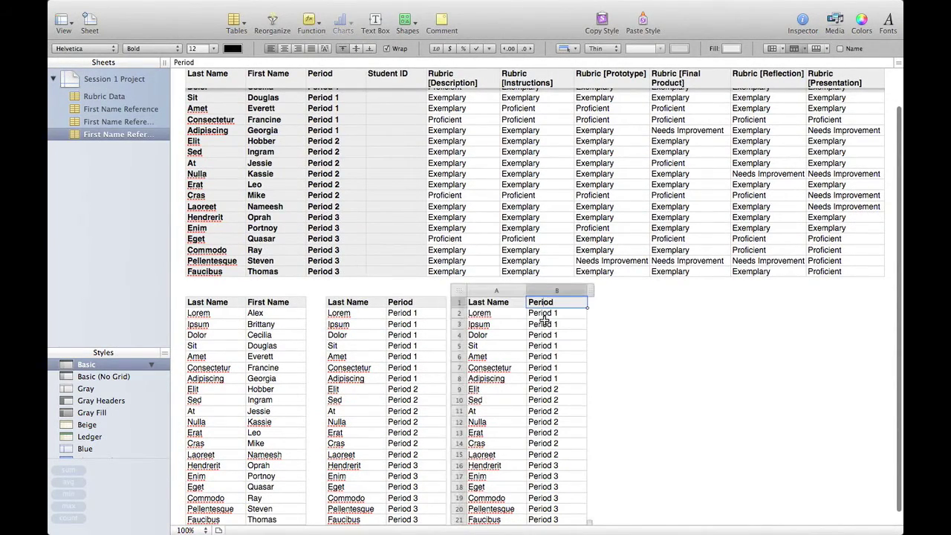
text(Student ID)
key(Return)
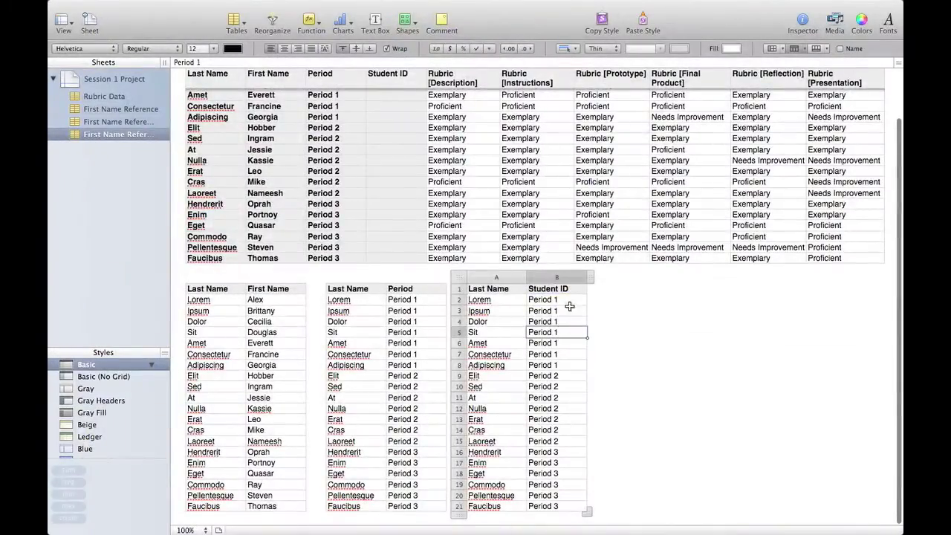
drag(569, 300, 575, 506)
key(BackSpace)
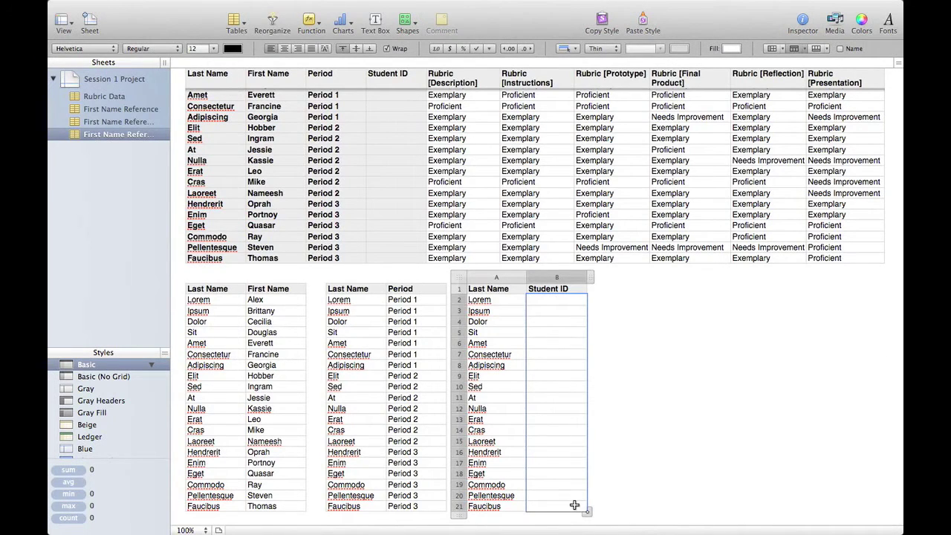
click(546, 299)
text(1)
key(Return)
click(552, 300)
drag(587, 306, 586, 516)
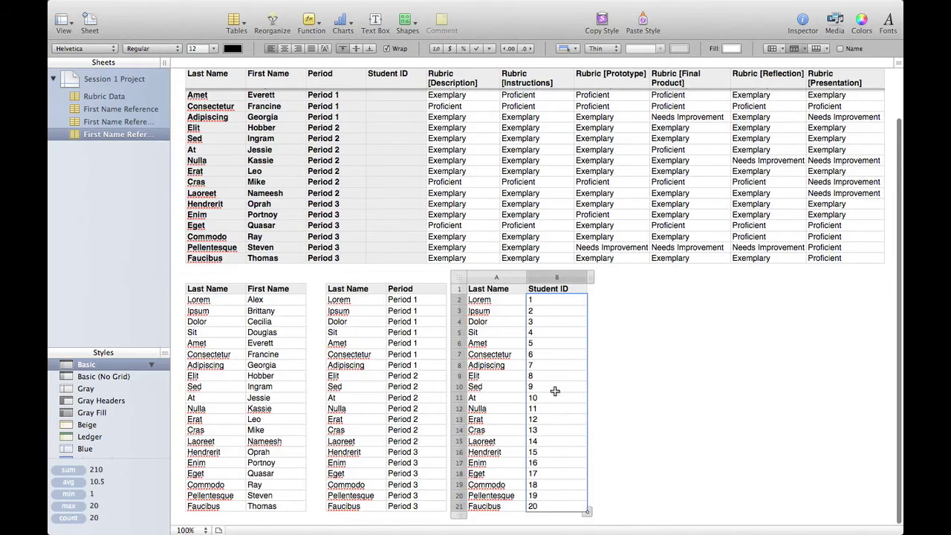
click(604, 359)
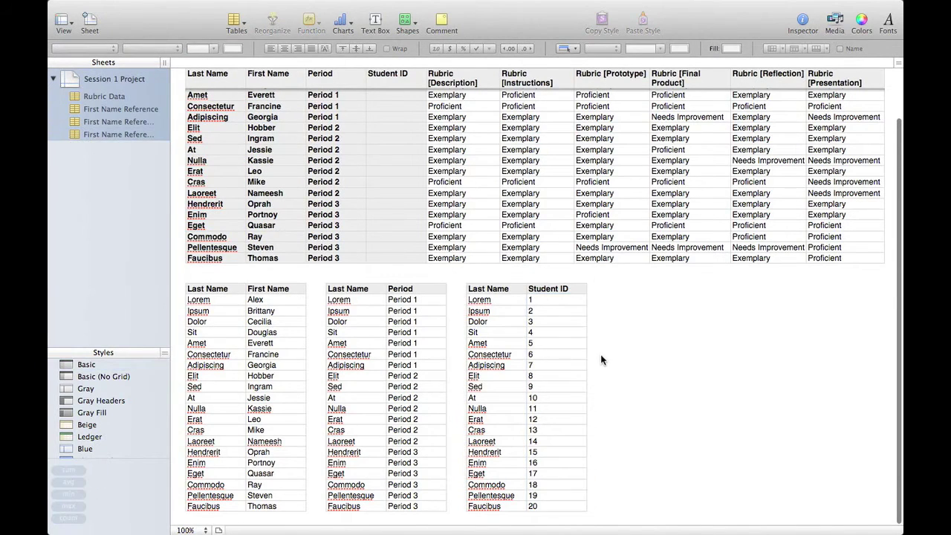
Step: Rename the newest reference sheet to Student ID Reference
double_click(124, 134)
drag(123, 135, 66, 139)
text(Student)
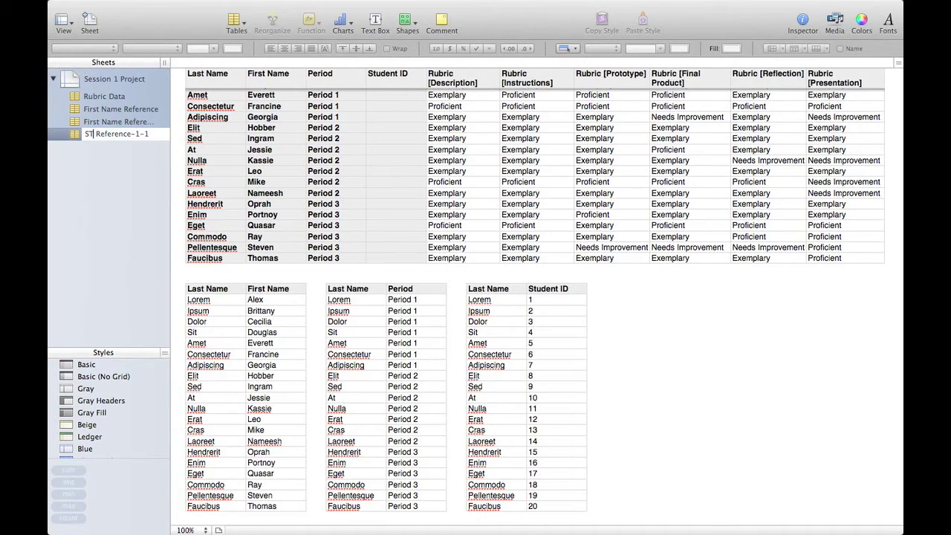
text( ID)
key(BackSpace)
key(BackSpace)
key(Return)
Step: Rename the First Name Reference-1 sheet to Period Reference
click(126, 123)
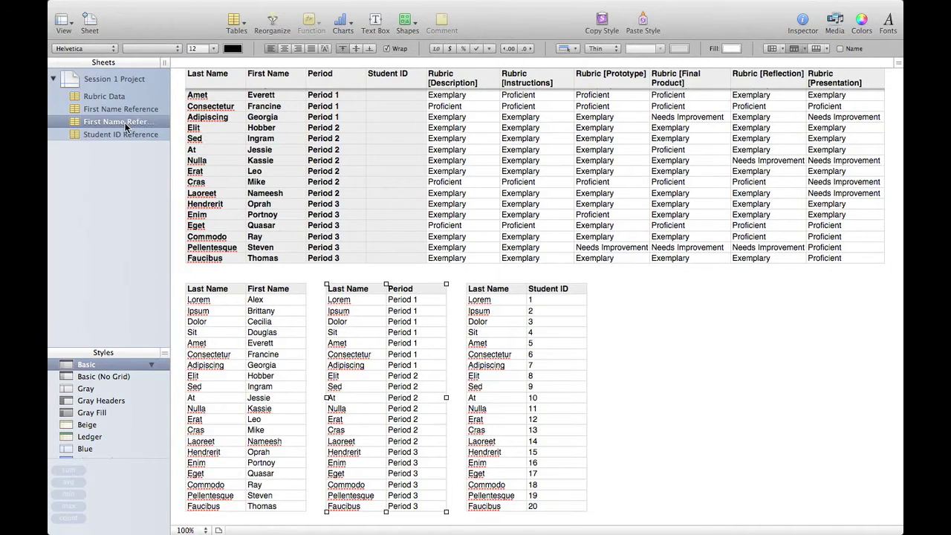
click(125, 123)
drag(123, 124, 81, 125)
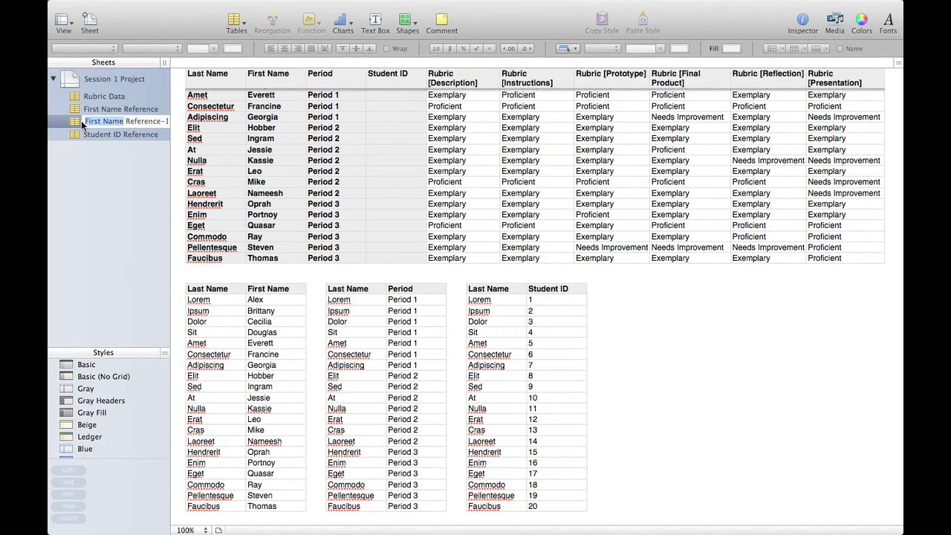
text(Period)
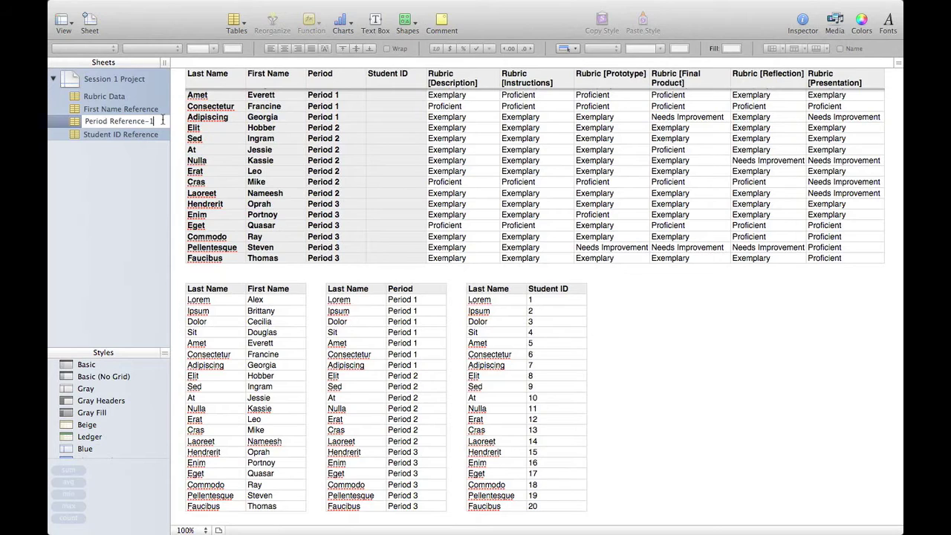
key(BackSpace)
key(Return)
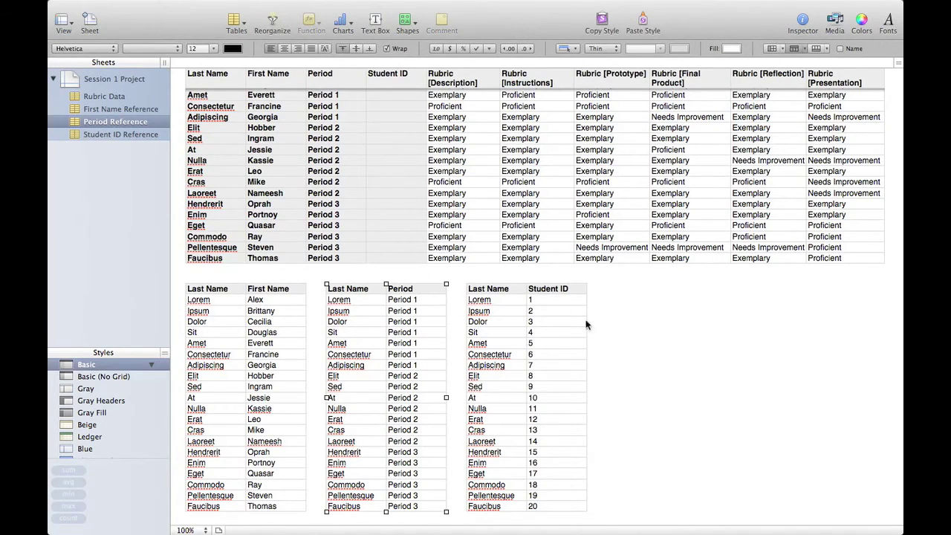
click(622, 333)
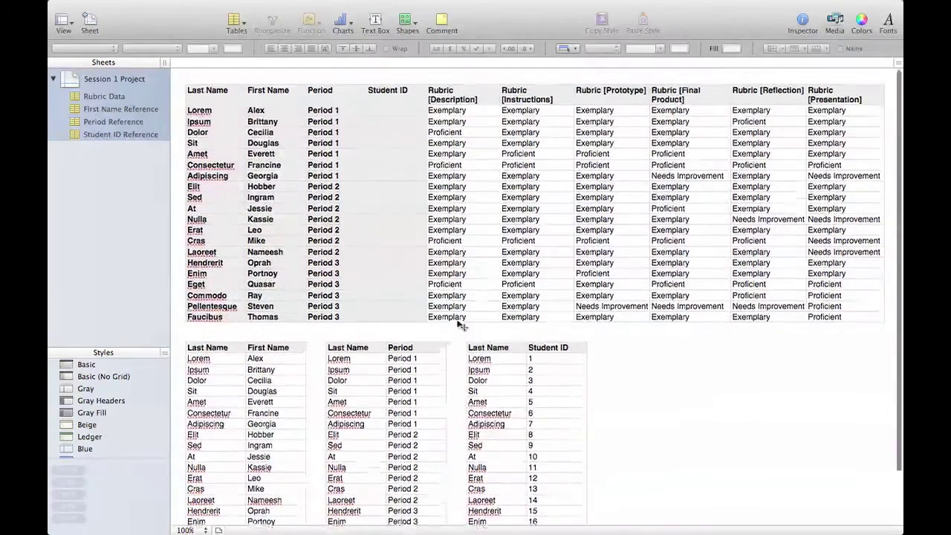
click(394, 108)
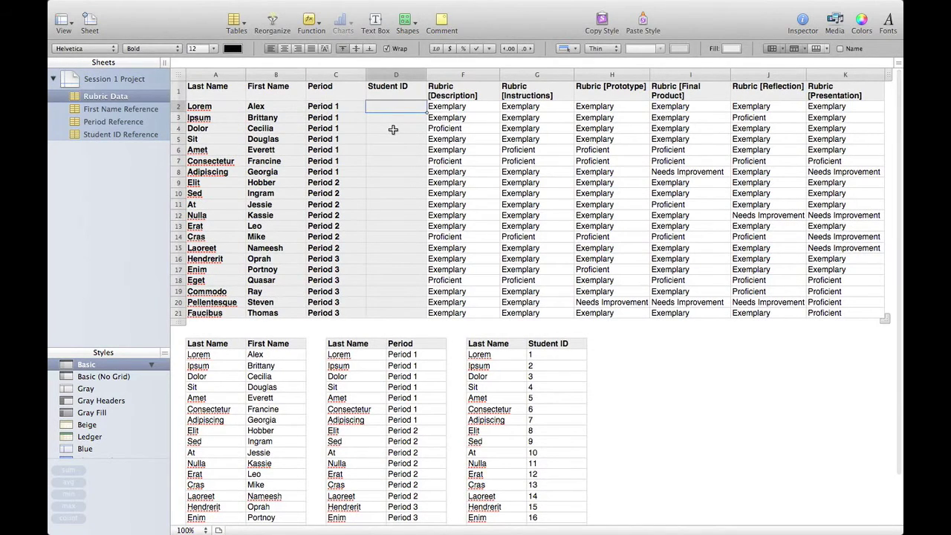
Step: Enter =LOOKUP(A2, Student ID Reference $A$2:$B$21) in D2 and fill it down the column
text(=)
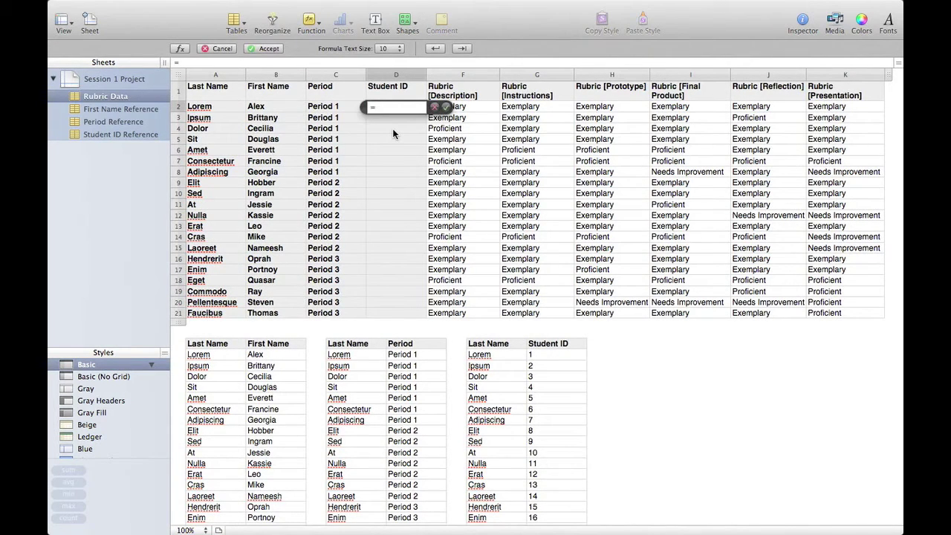
text(lookup()
click(219, 109)
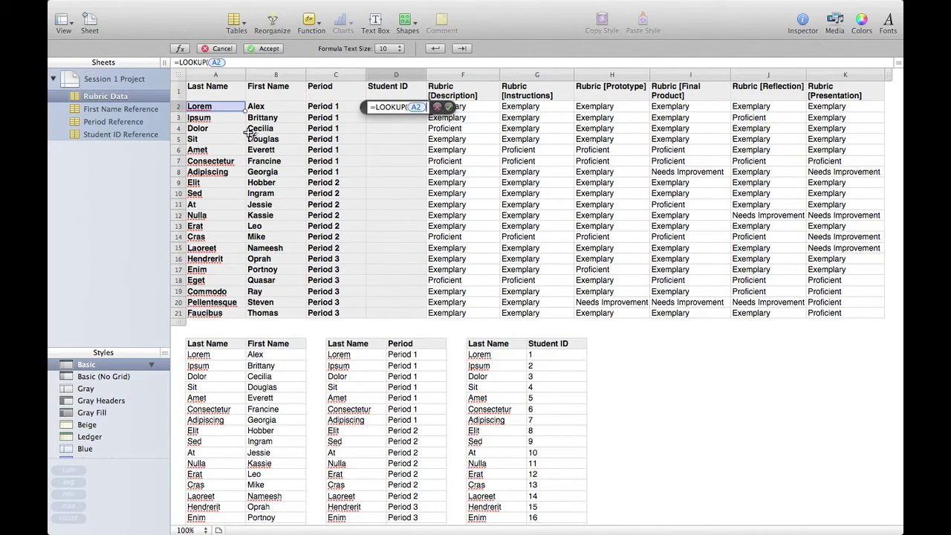
text(,)
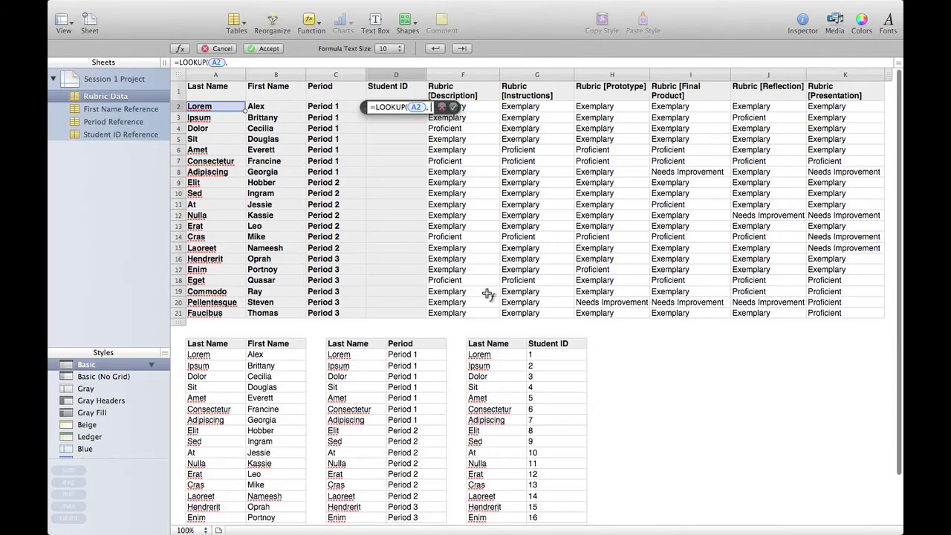
scroll(490, 295, down, 3)
drag(483, 299, 563, 509)
text())
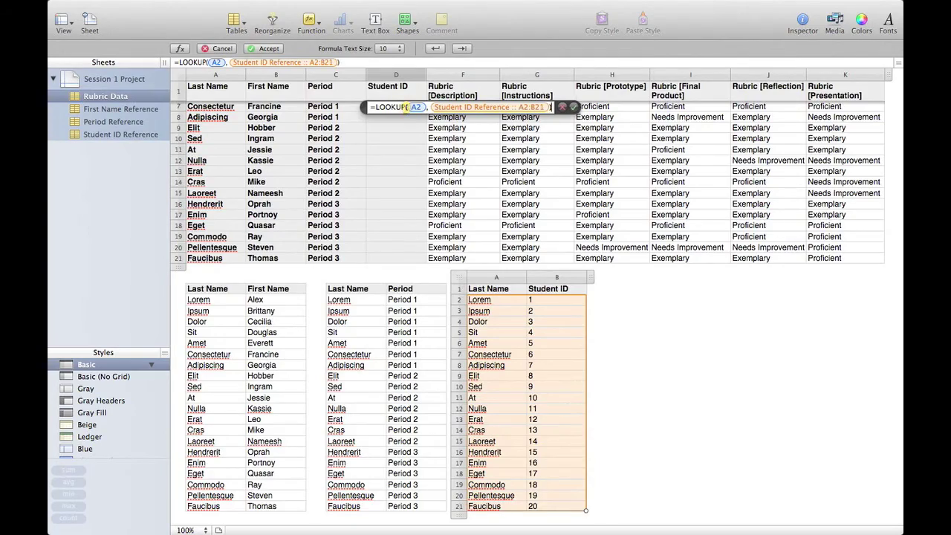
click(545, 107)
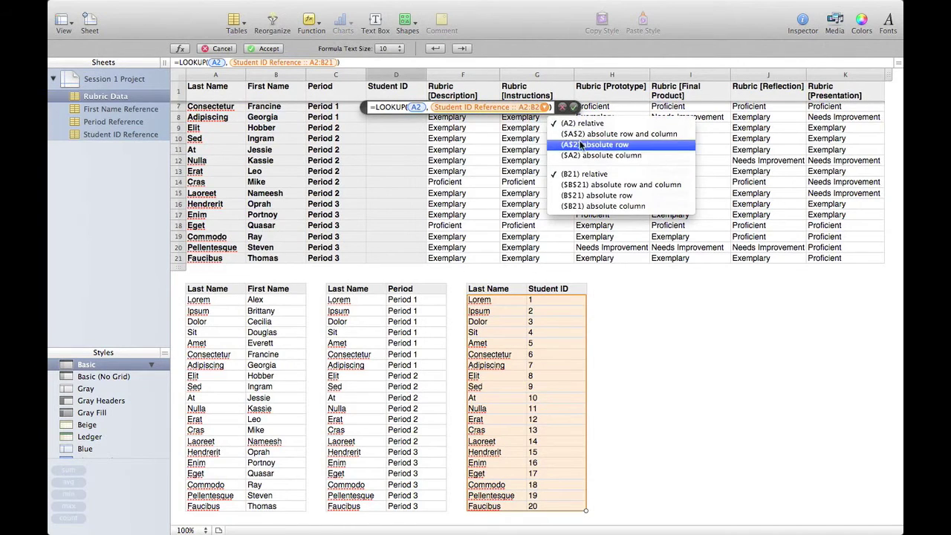
click(594, 134)
click(553, 107)
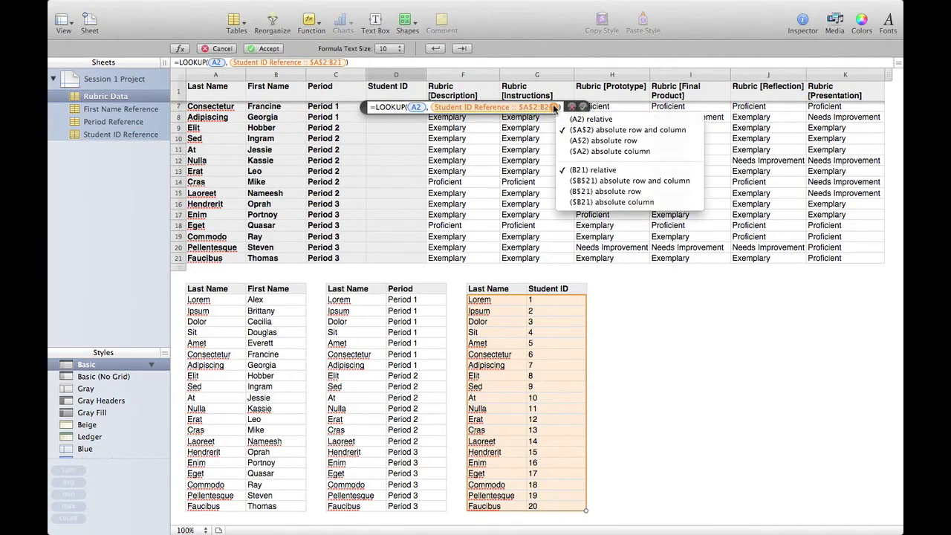
click(587, 181)
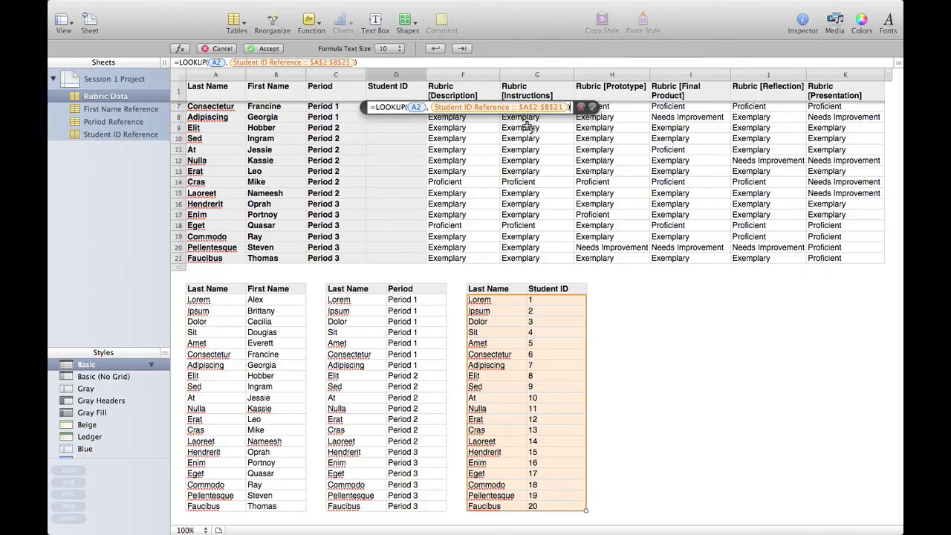
click(592, 107)
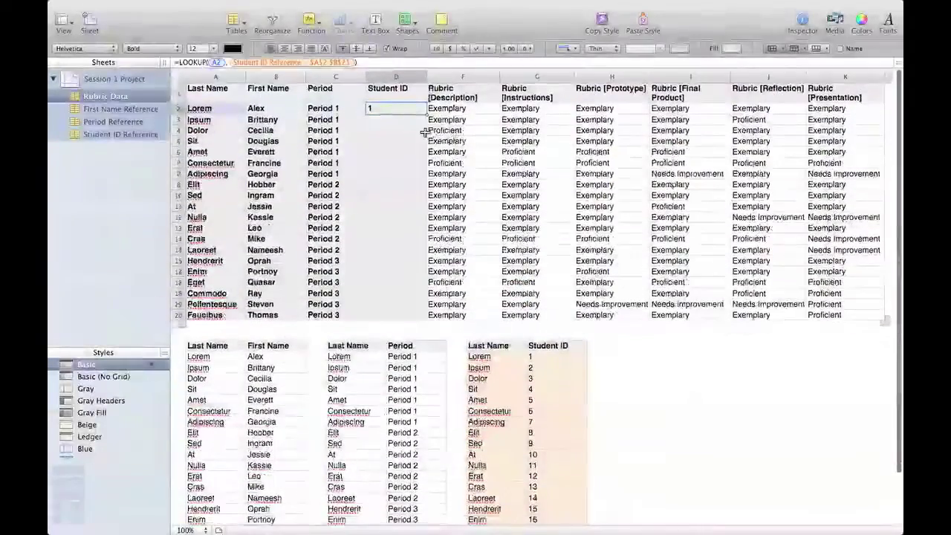
drag(426, 113, 426, 322)
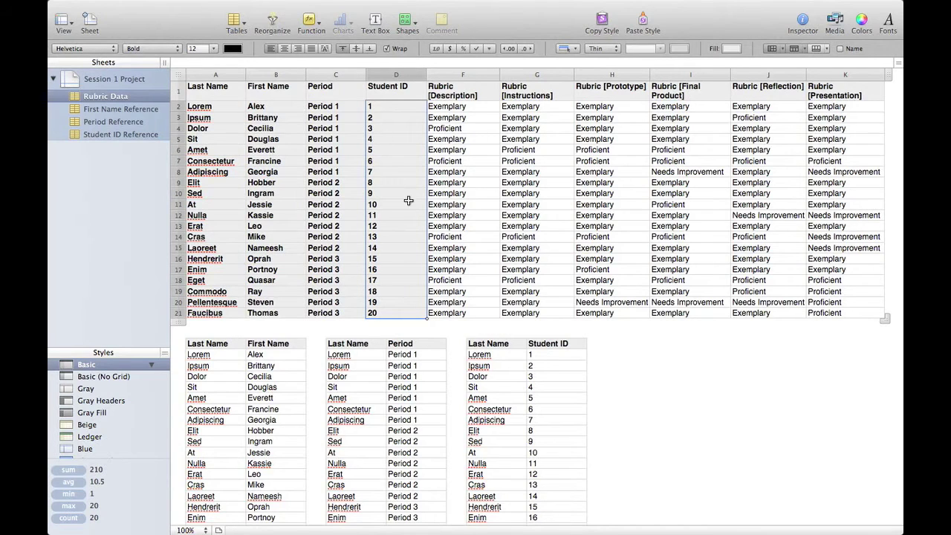
click(339, 150)
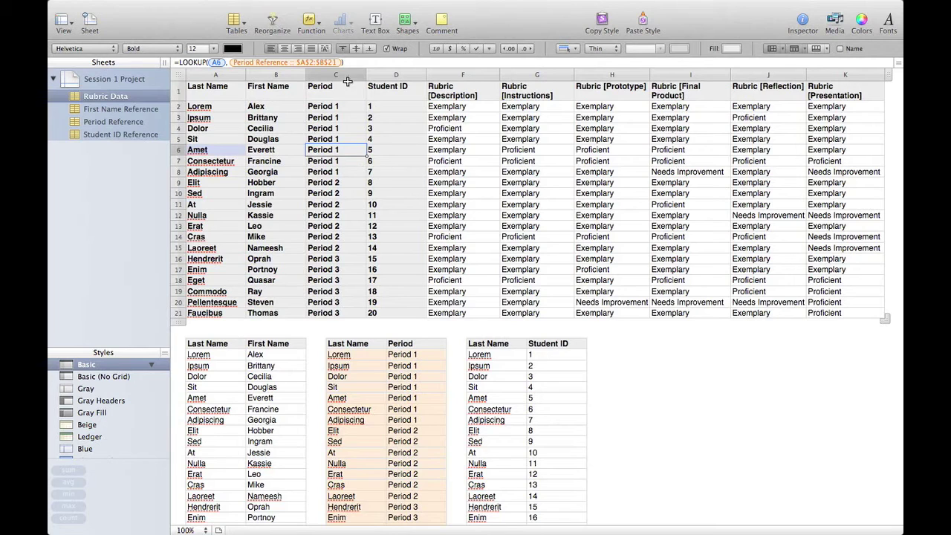
Step: Categorize the Rubric Data table by the Period column (column C)
click(341, 74)
click(382, 74)
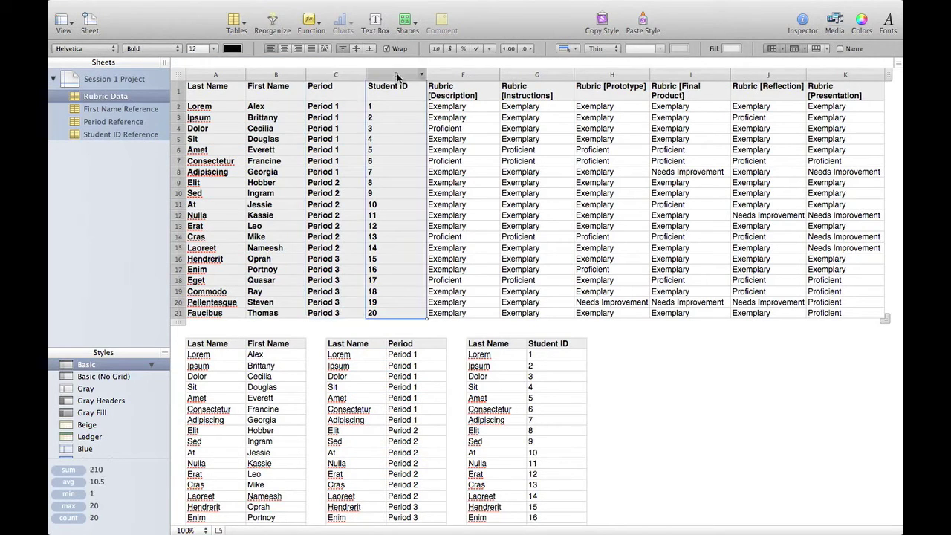
click(300, 75)
click(219, 75)
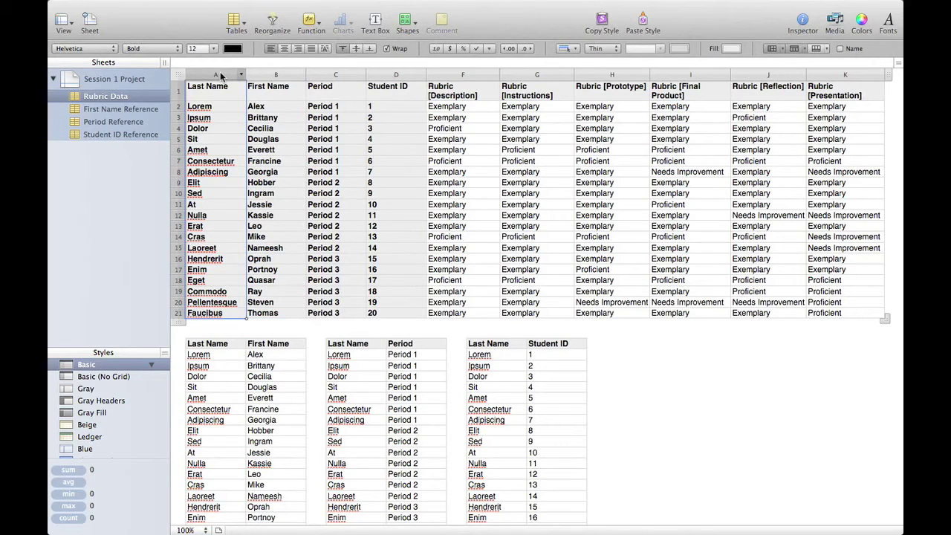
click(330, 76)
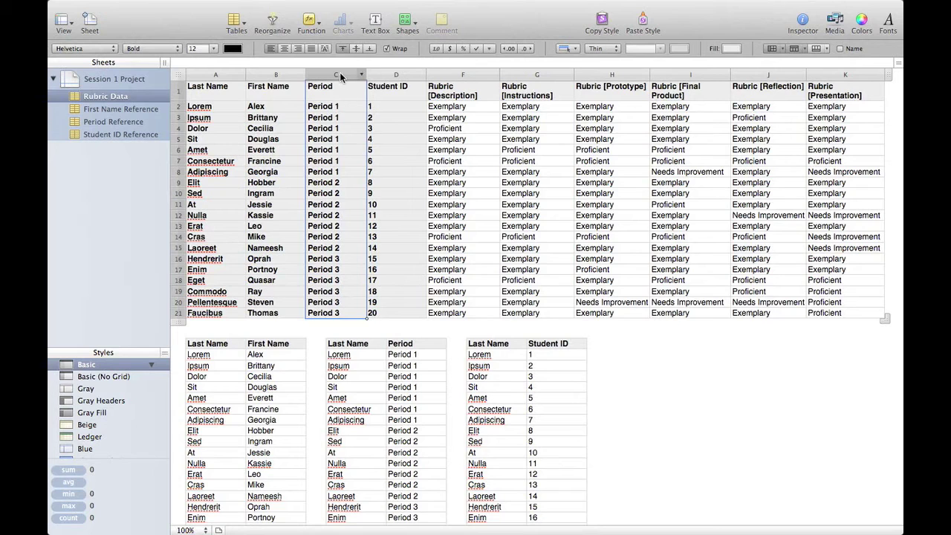
click(335, 76)
click(416, 186)
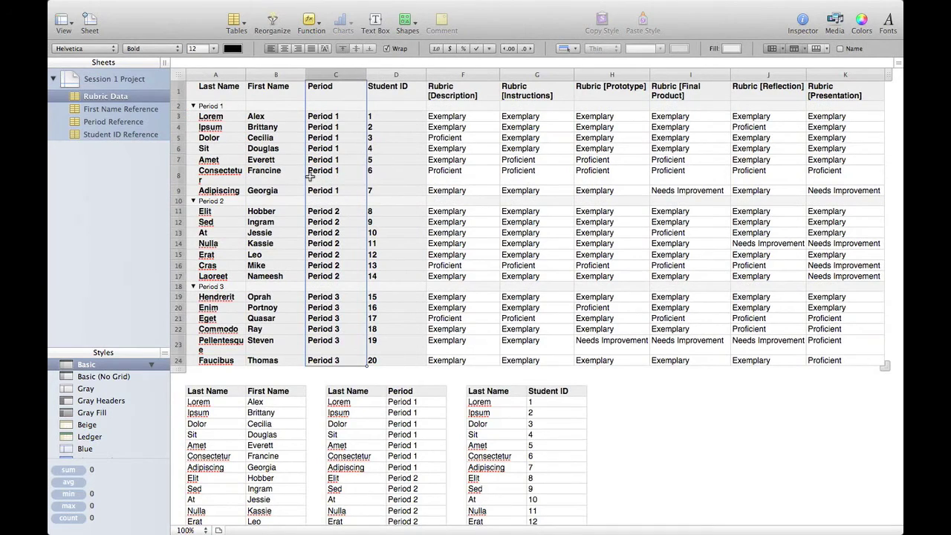
Step: Widen the Last Name column to fit full names and collapse the three Period groups
click(396, 173)
drag(246, 75, 254, 75)
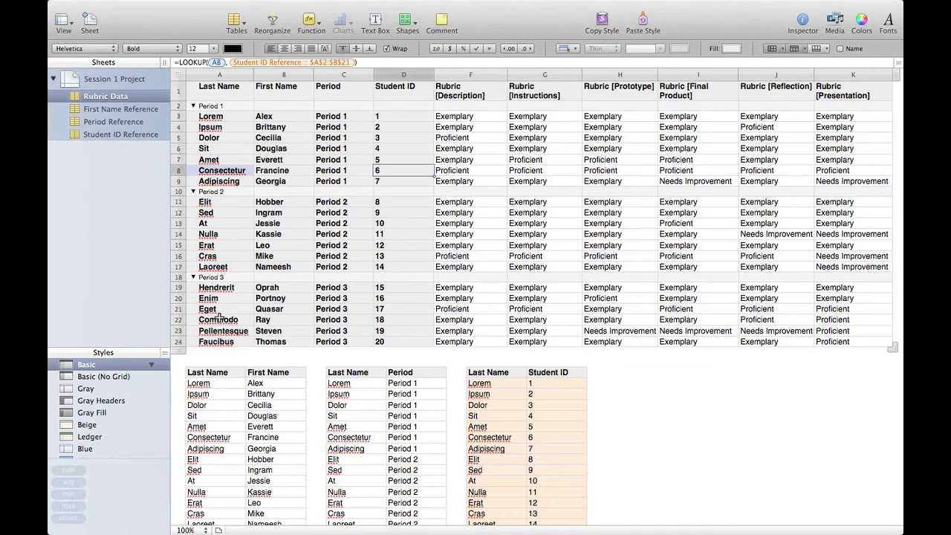
click(193, 106)
click(193, 116)
click(193, 125)
Step: Toggle the Period groups, leaving Periods 1, 2 and 3 all expanded
click(194, 126)
click(193, 126)
click(192, 116)
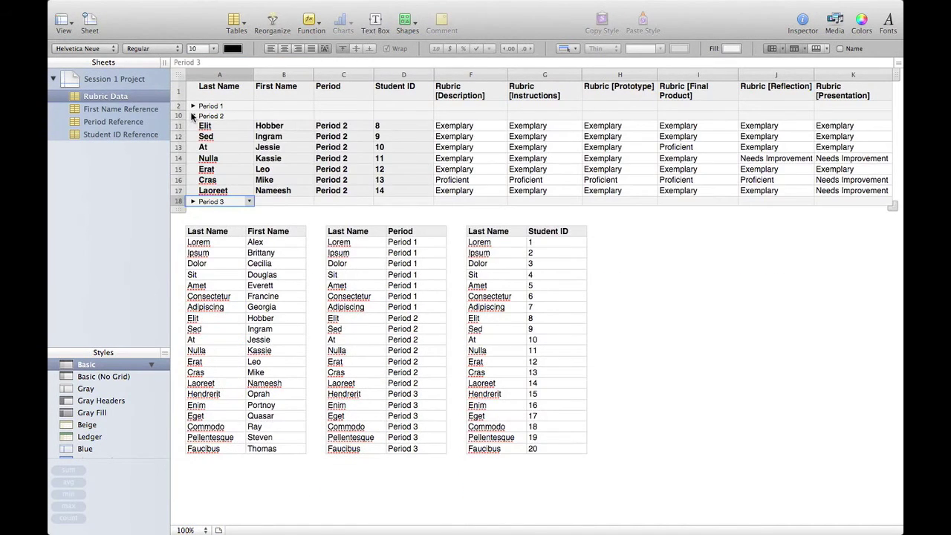
click(193, 116)
click(193, 105)
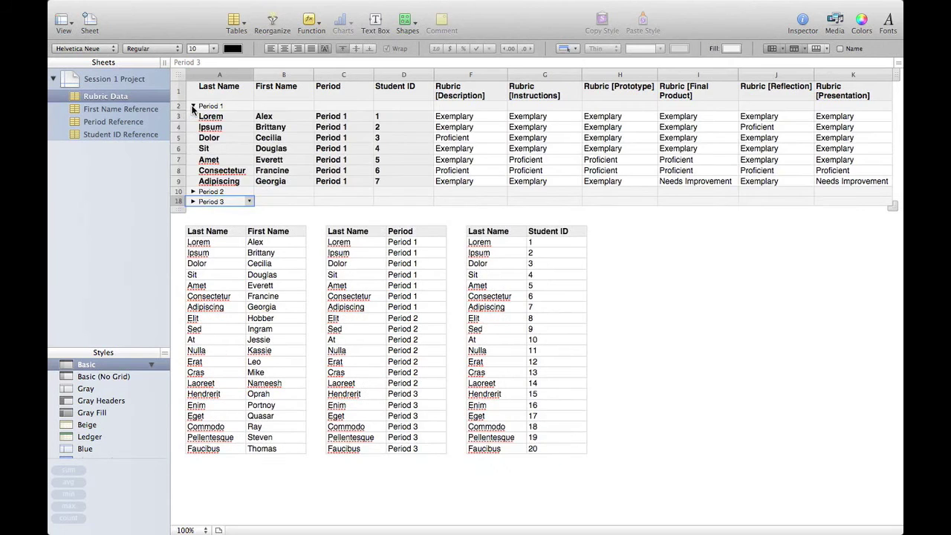
click(193, 106)
click(193, 116)
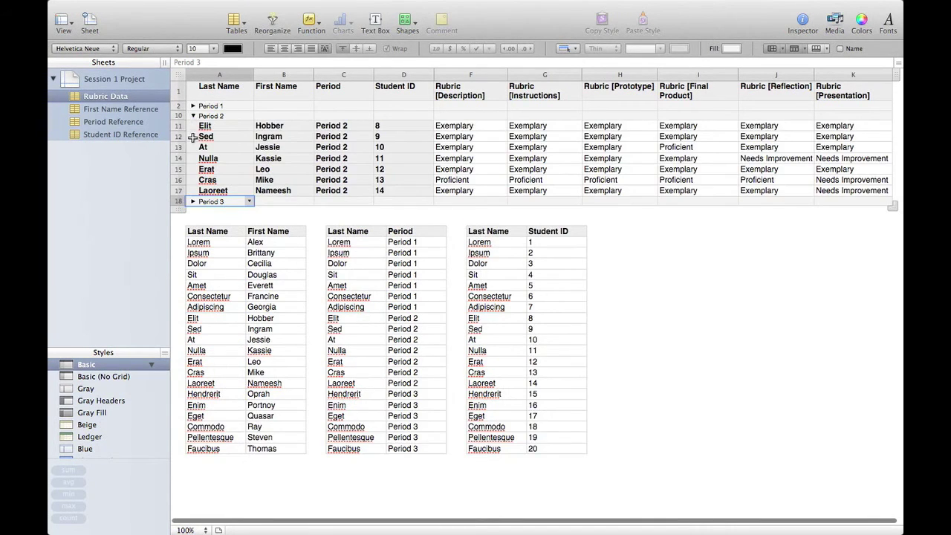
click(193, 115)
click(193, 127)
alt+click(192, 116)
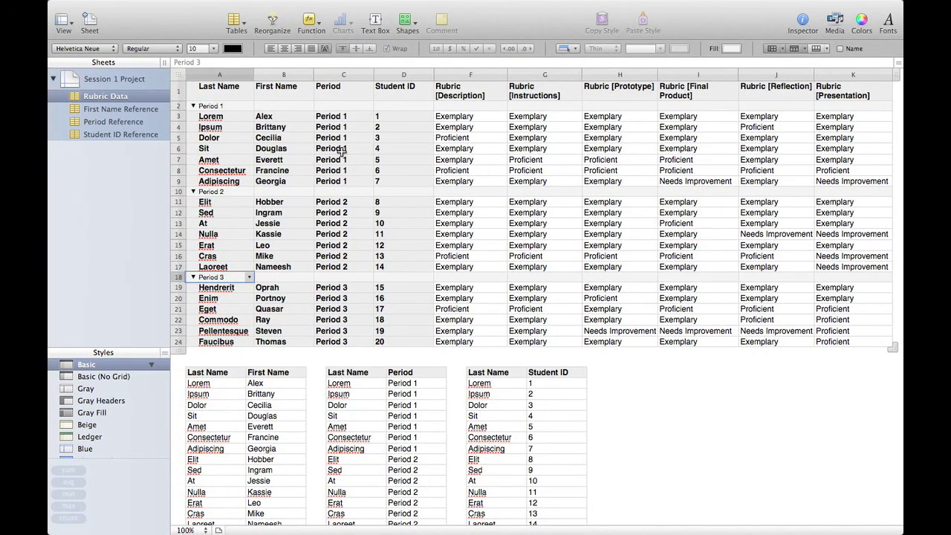
click(342, 151)
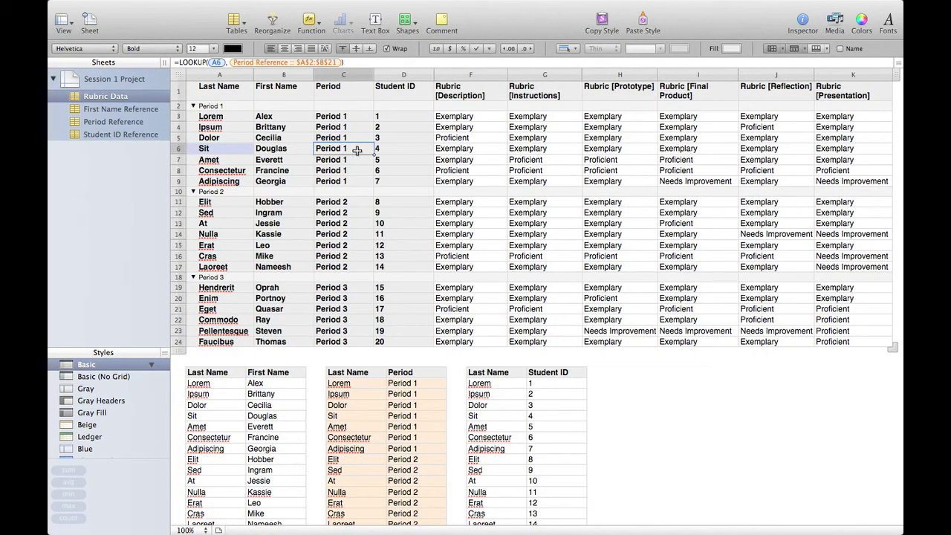